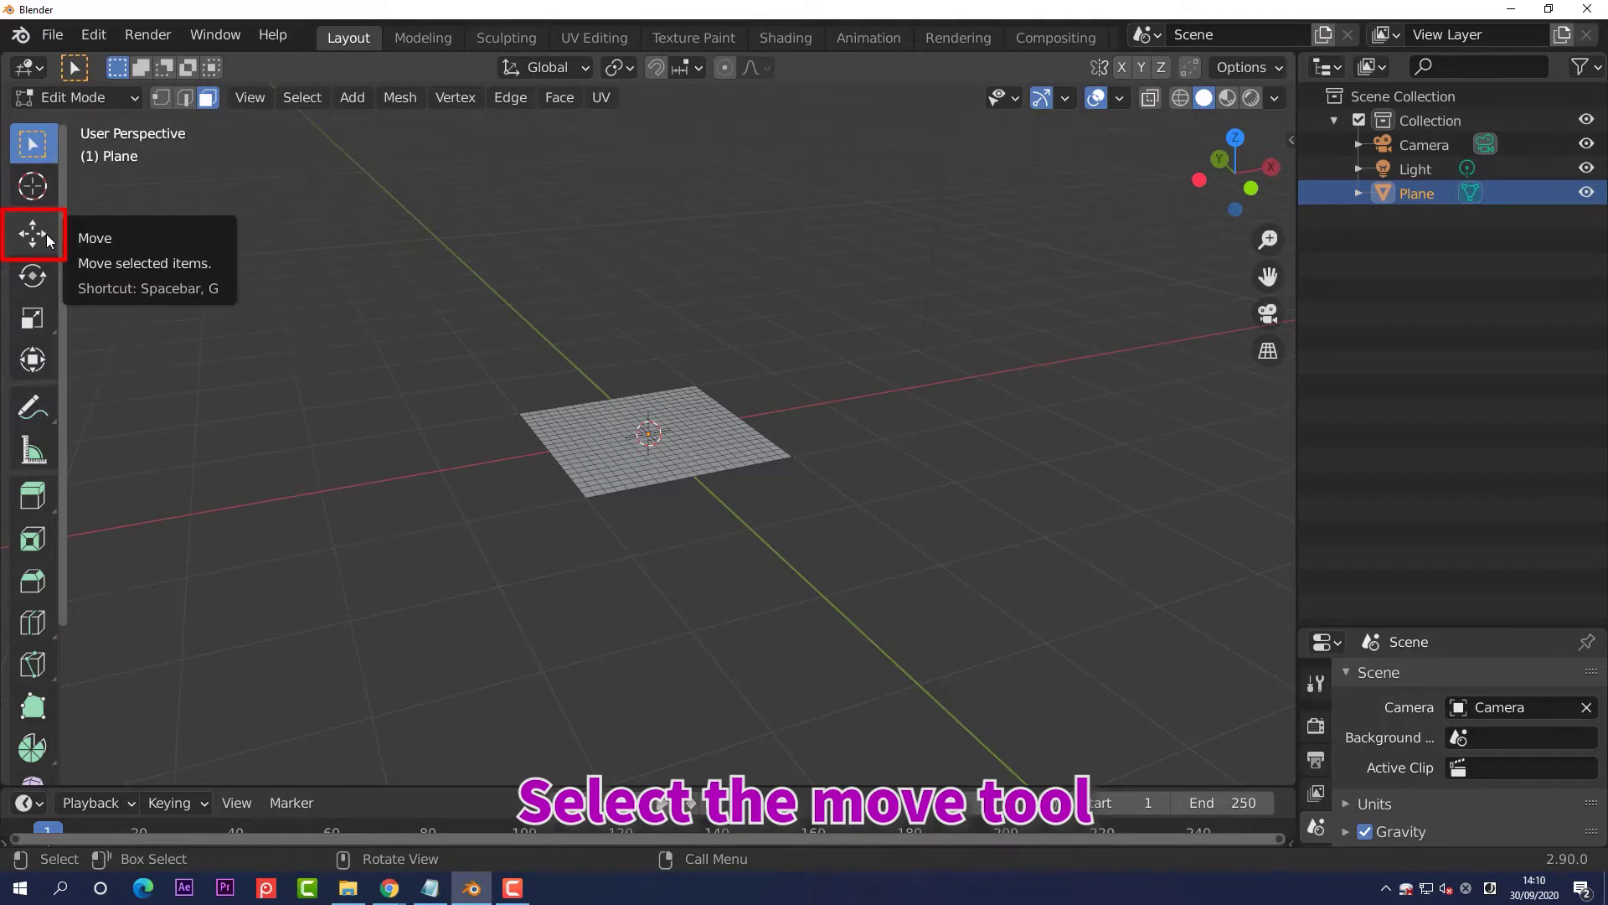
- Activate the Move tool and select the face at the center of the subdivided plane
click(47, 233)
click(558, 421)
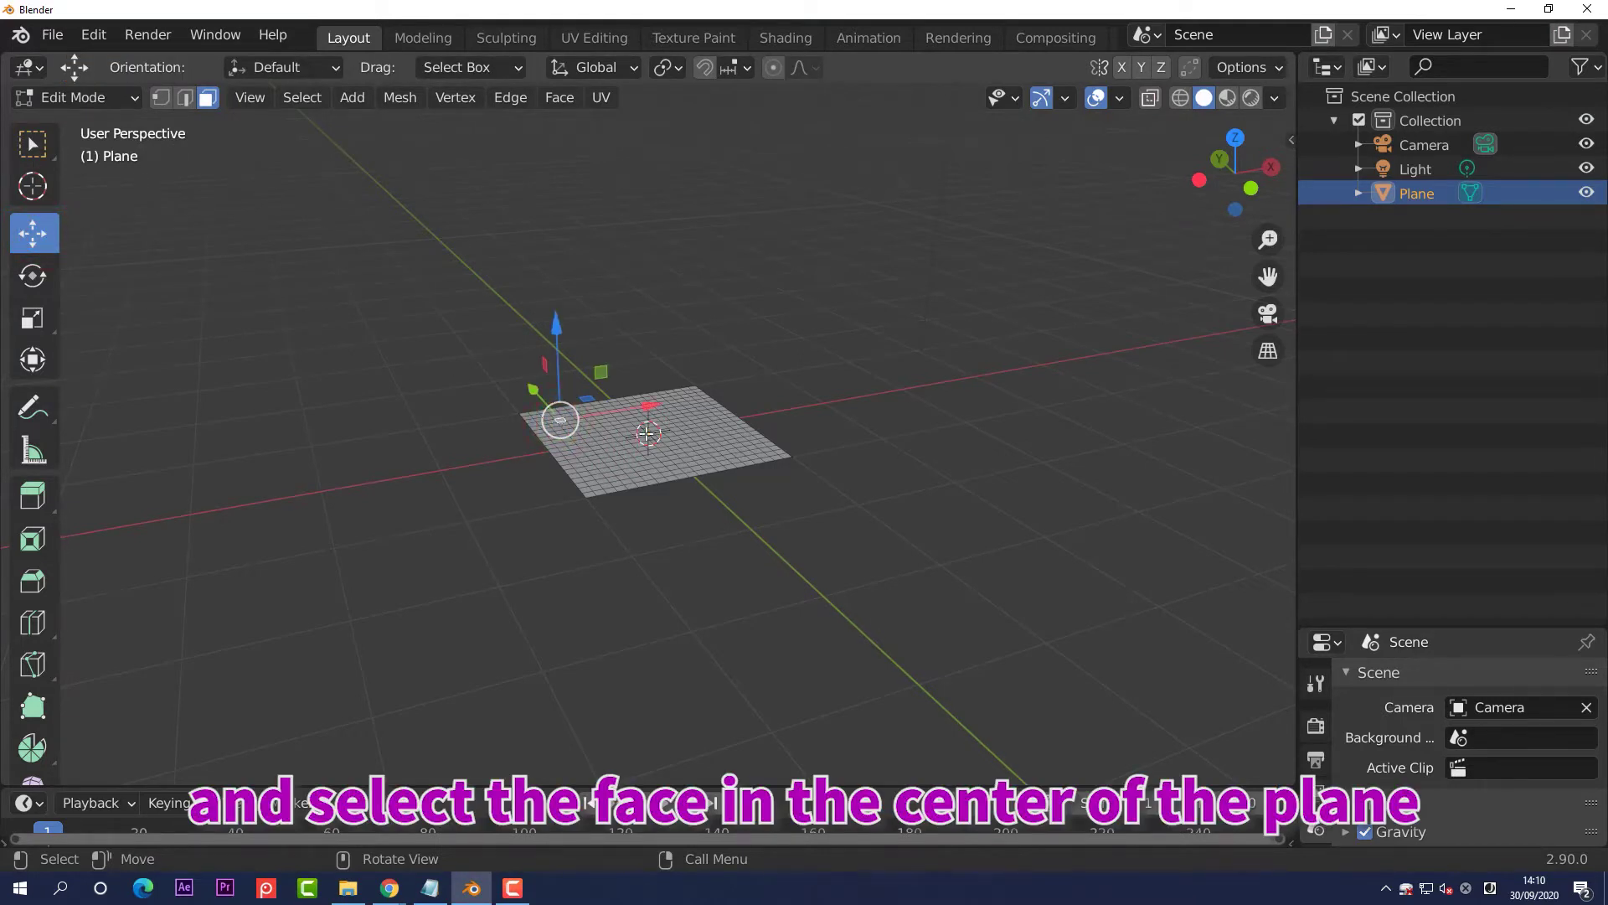
click(648, 433)
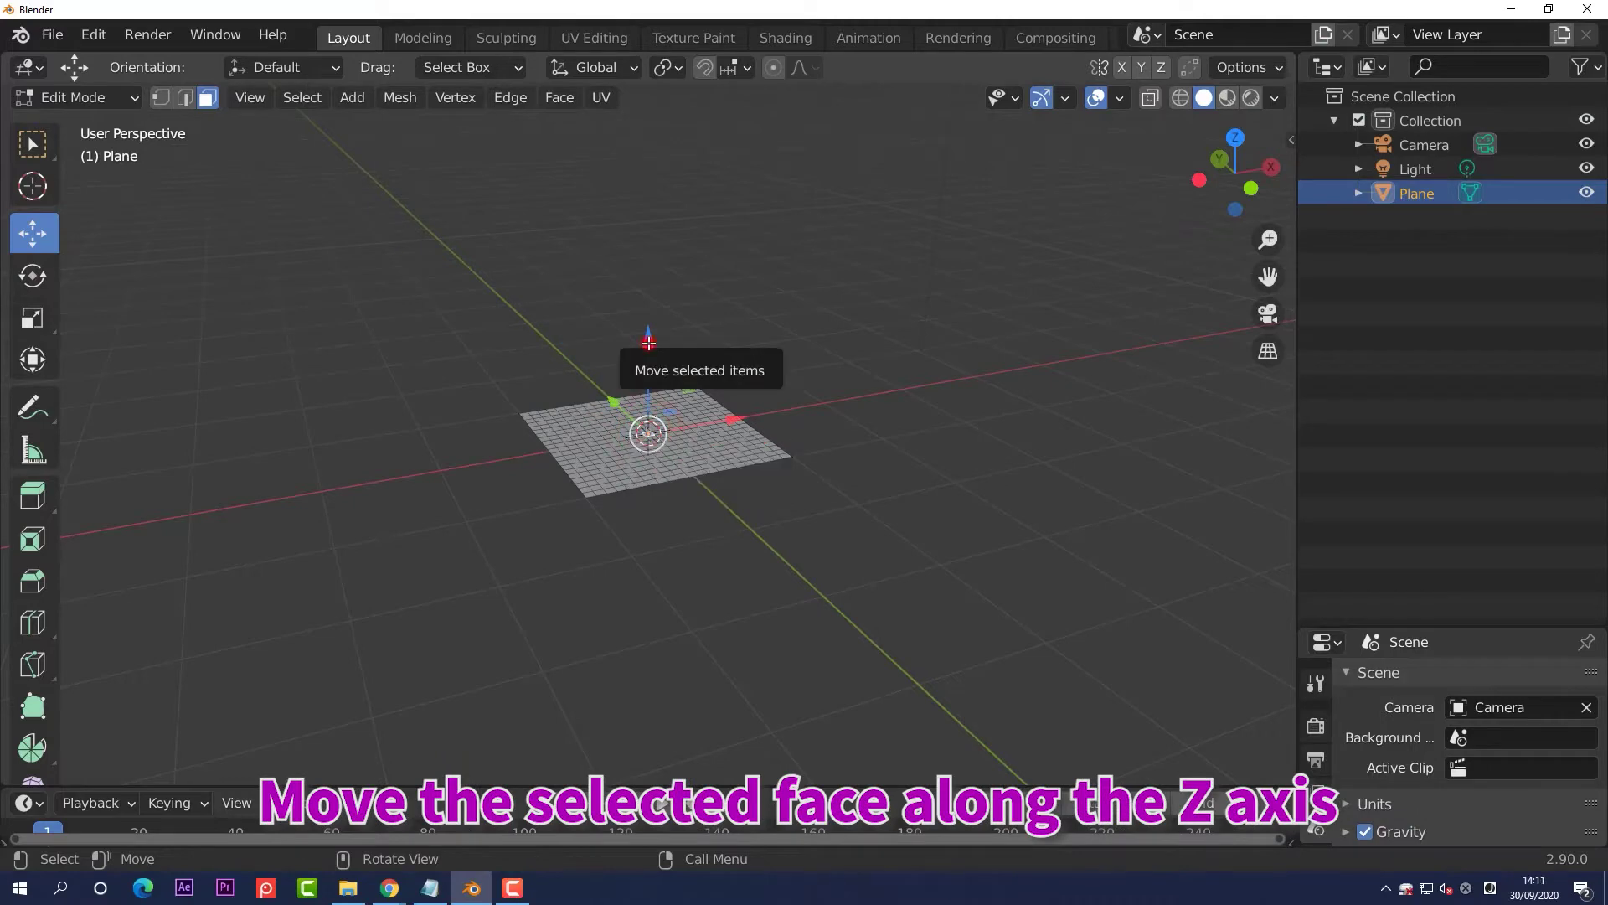
- Try raising the center face about 1.09 m along Z without proportional editing, and undo the move
drag(647, 339, 647, 228)
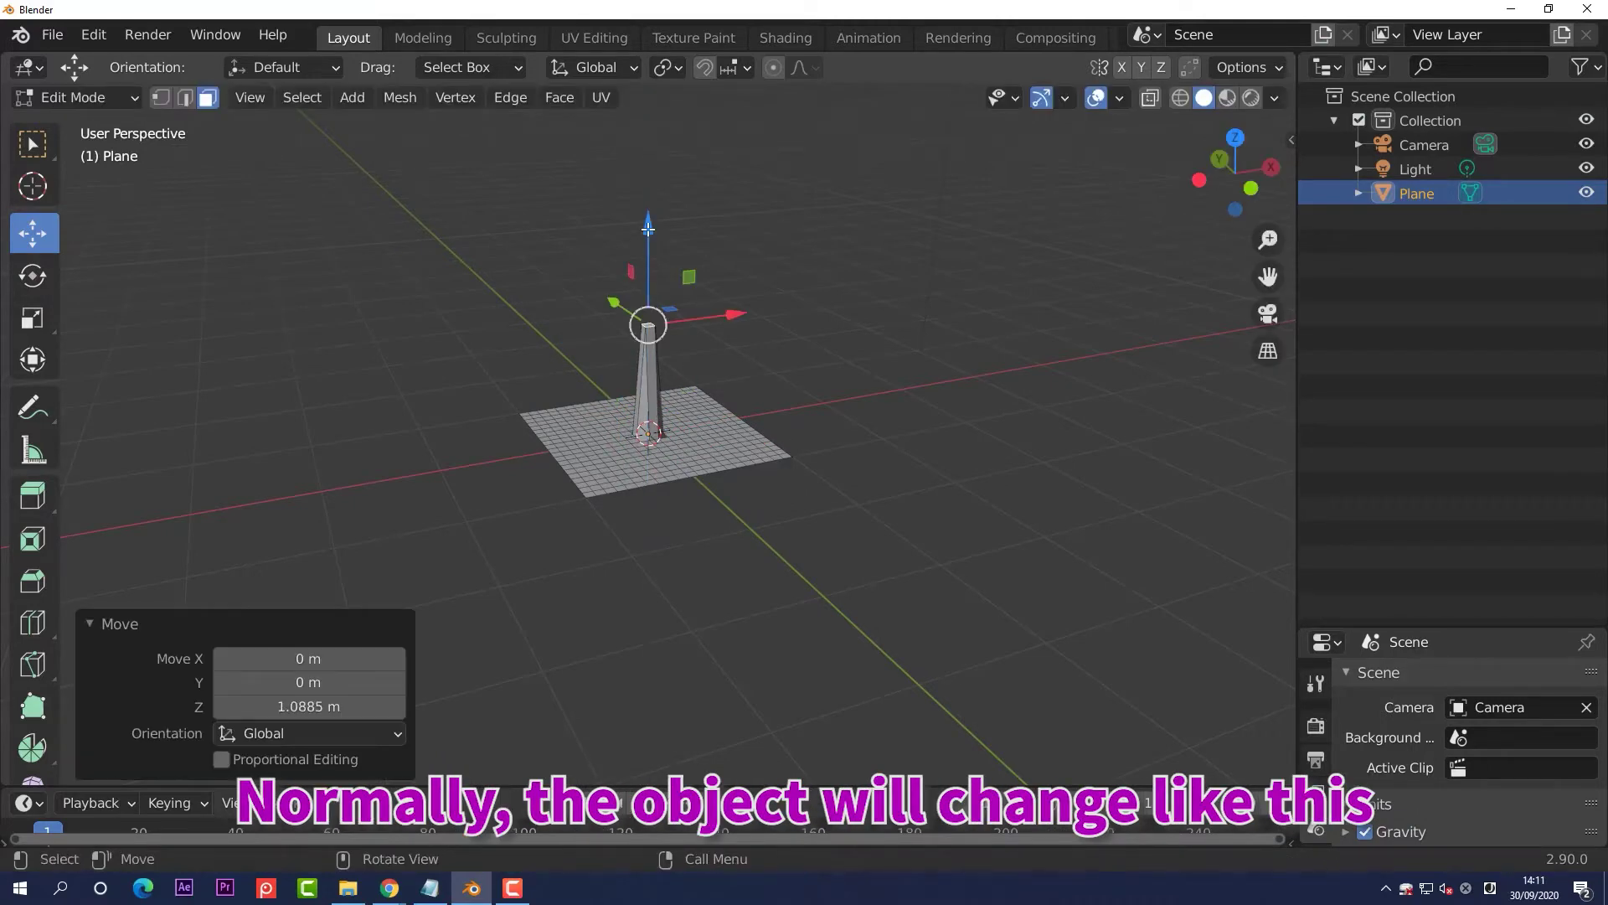
key(ctrl+z)
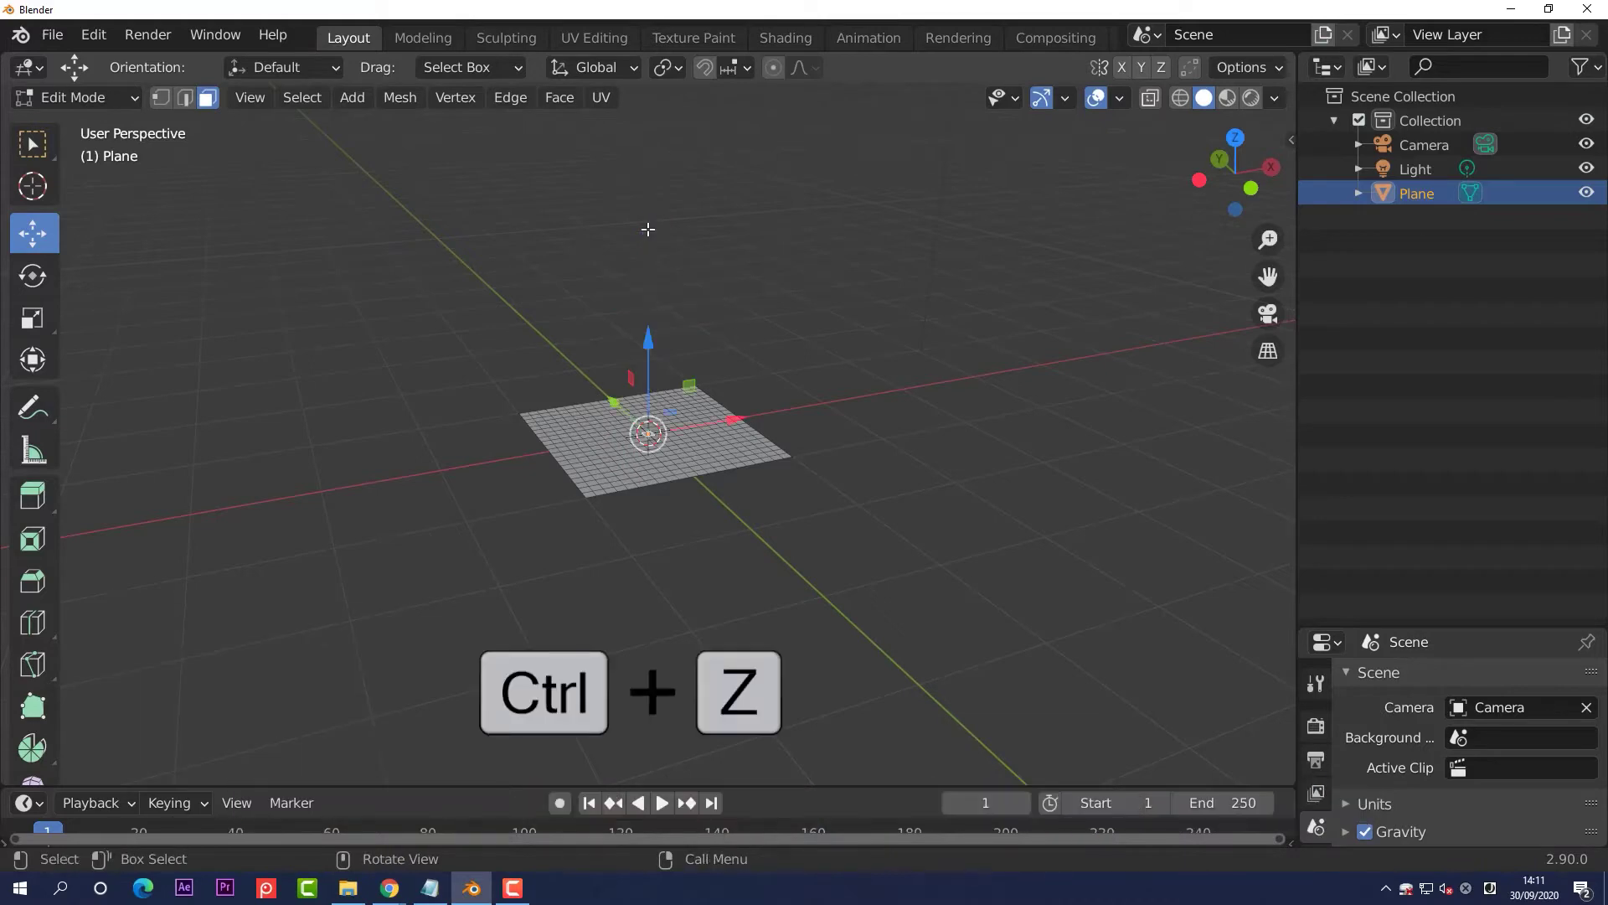
- Enable proportional editing and raise the plane's center face about 0.57 m along Z
click(772, 70)
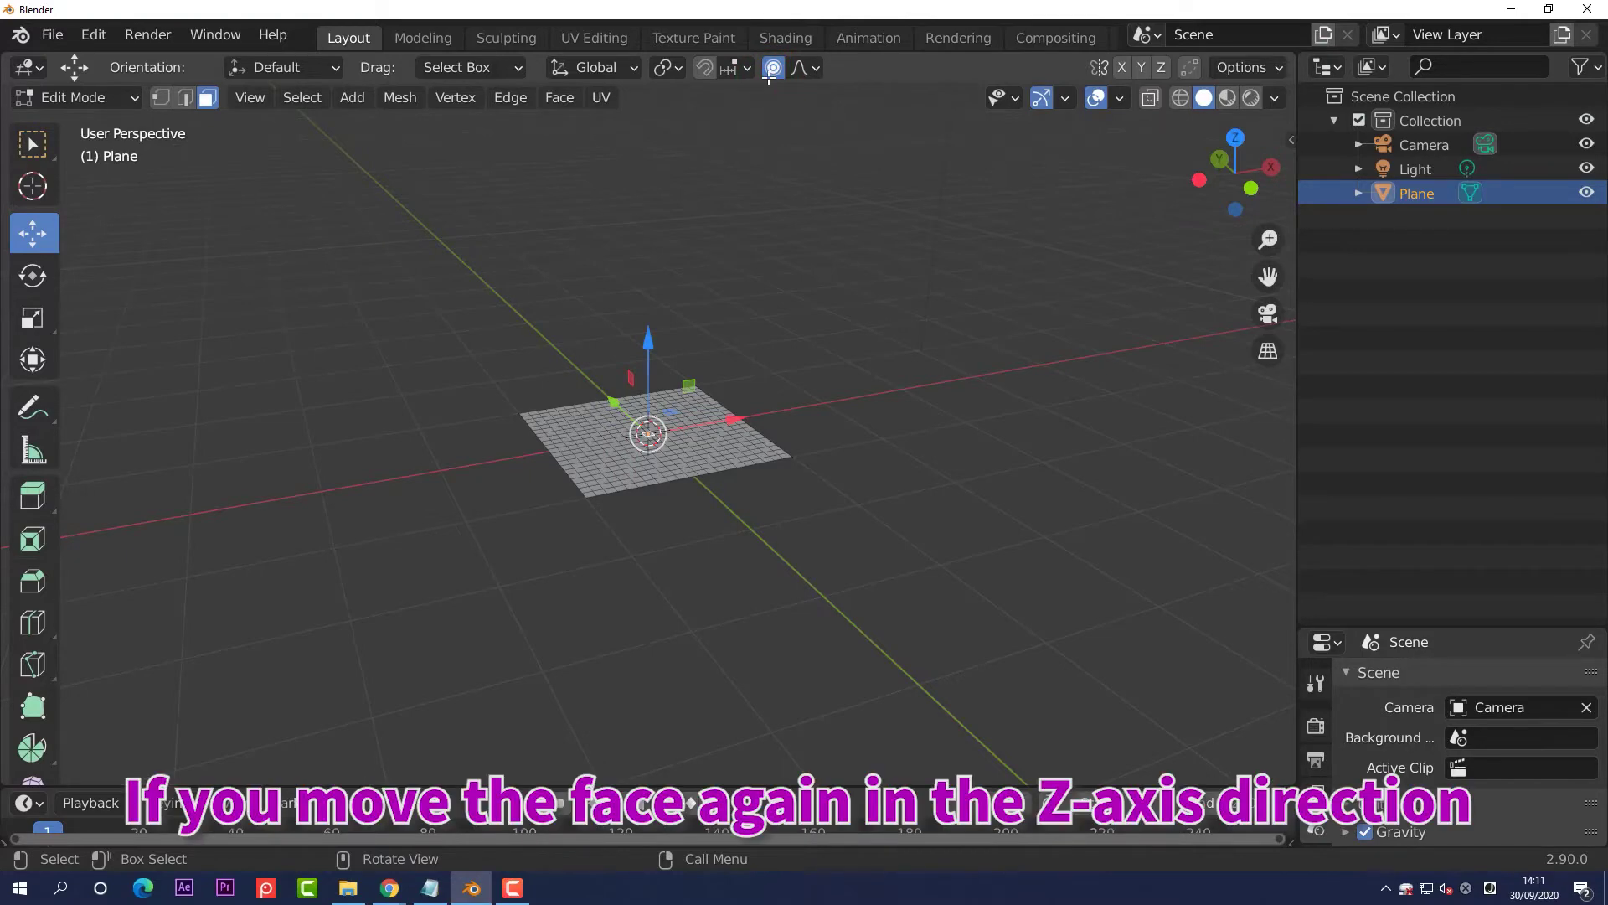
drag(651, 331, 654, 273)
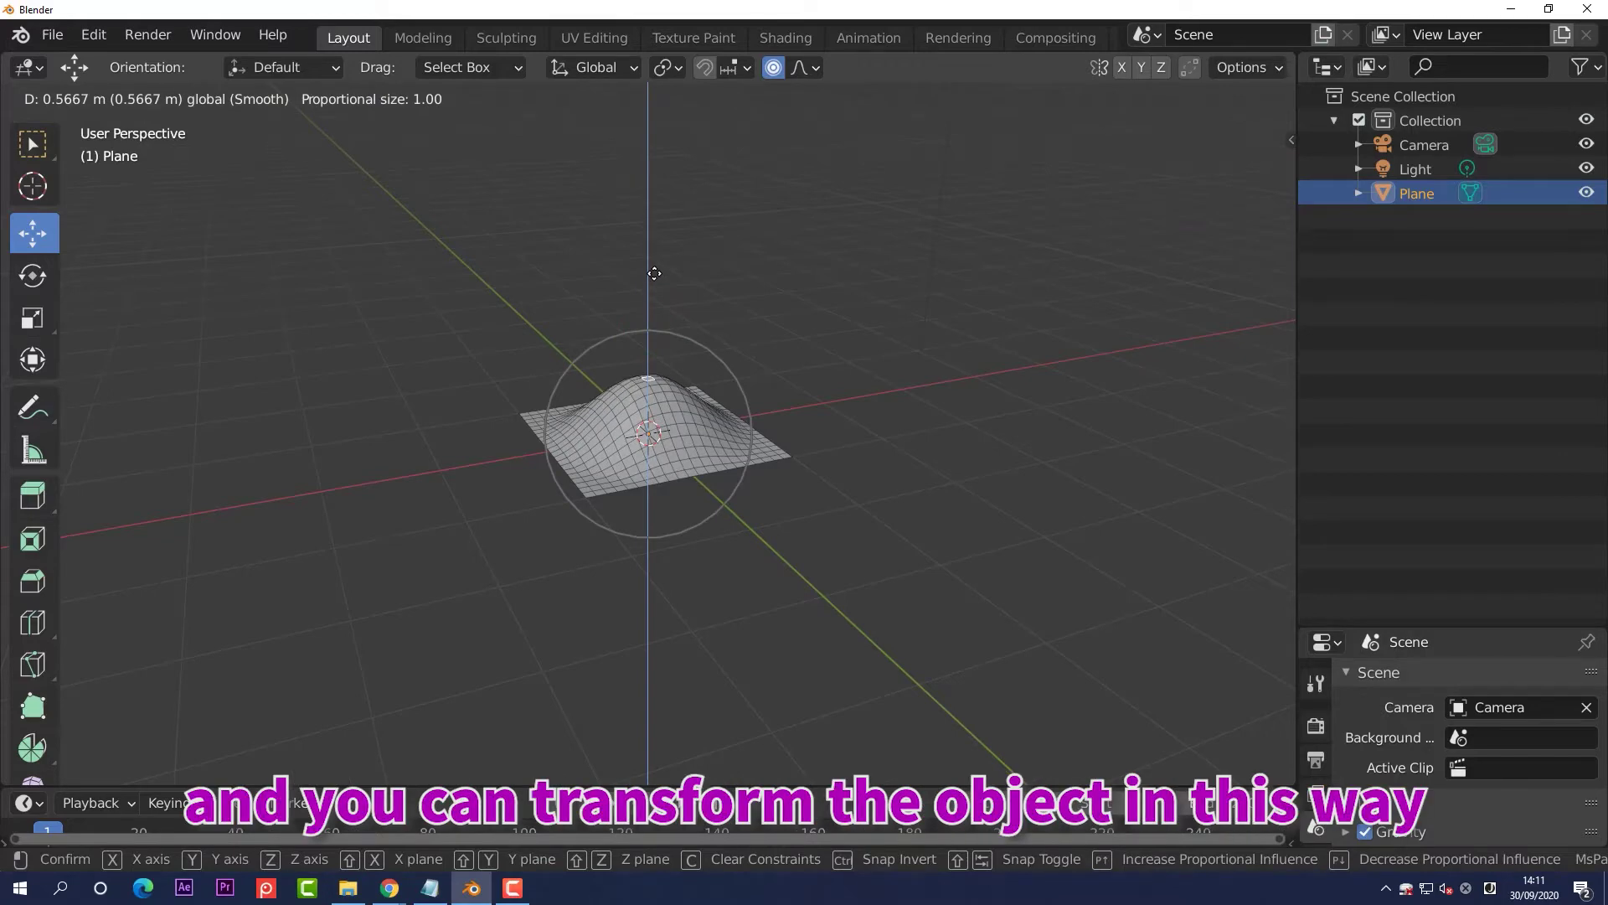
drag(654, 273, 654, 274)
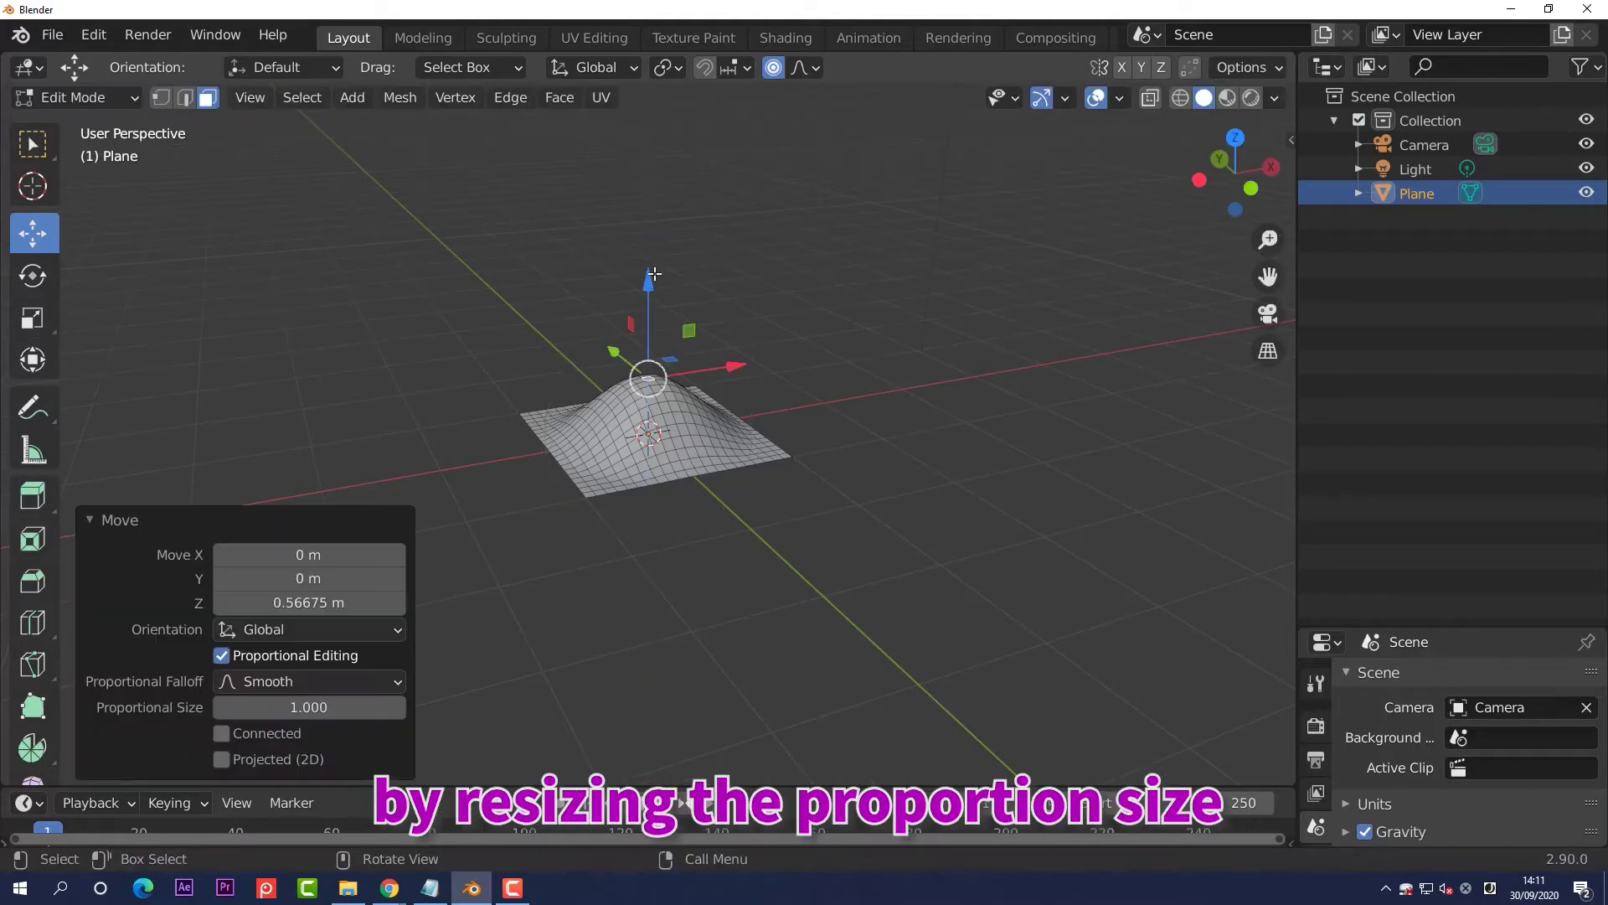
- Adjust the proportional size of the face move to 0.49
click(328, 706)
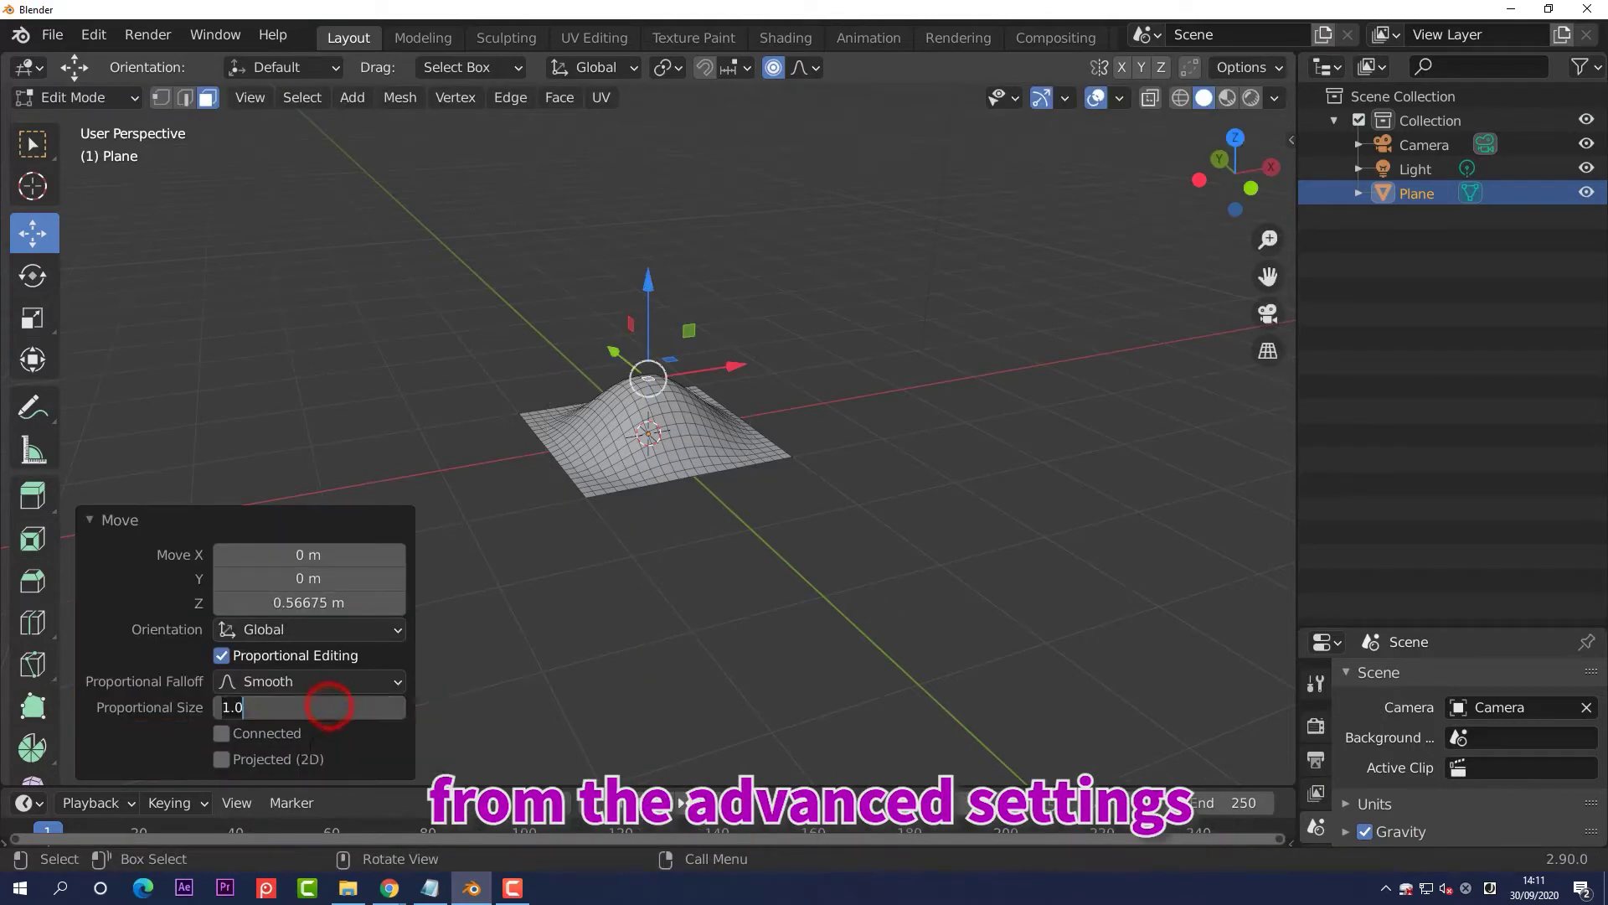
text(3)
click(308, 752)
click(398, 711)
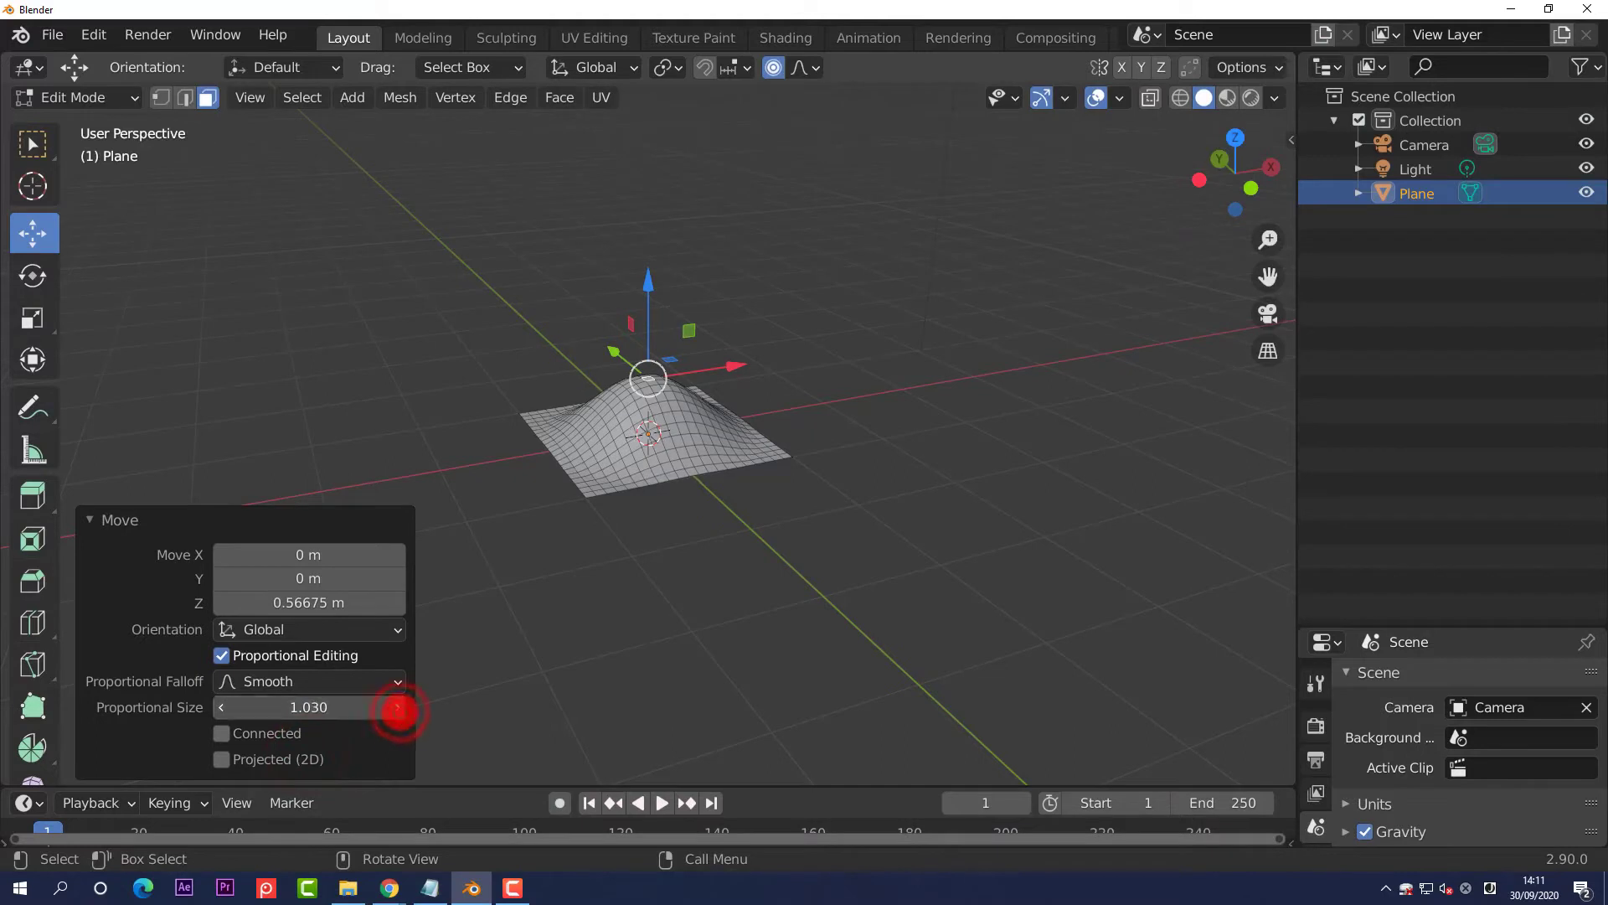
click(399, 709)
click(399, 709)
click(399, 709)
click(399, 709)
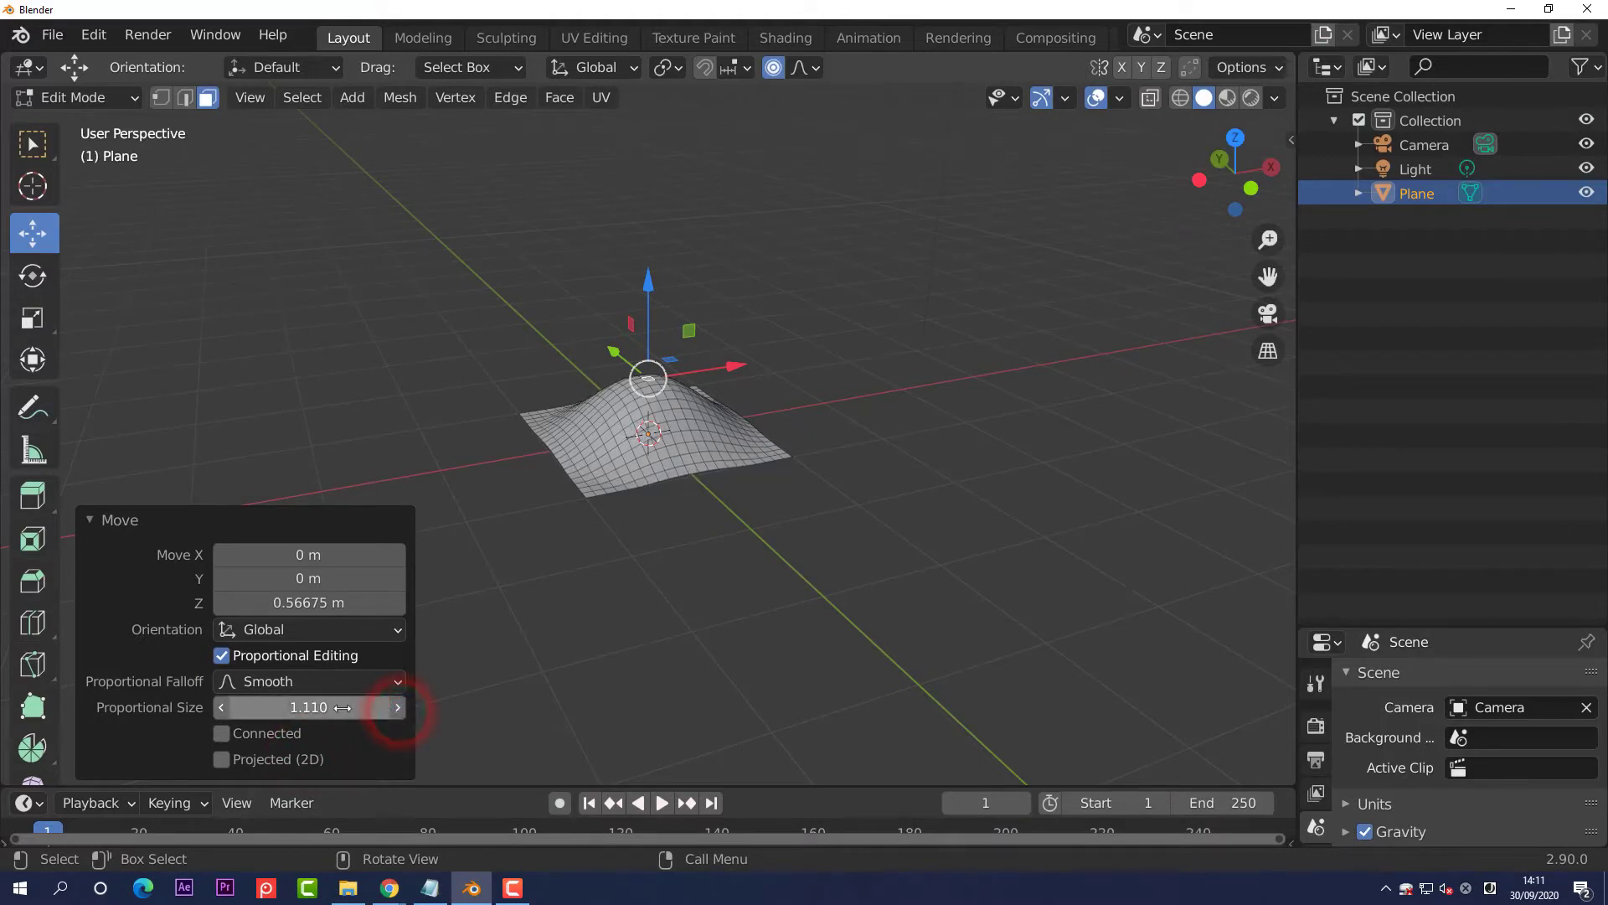
drag(342, 708, 292, 708)
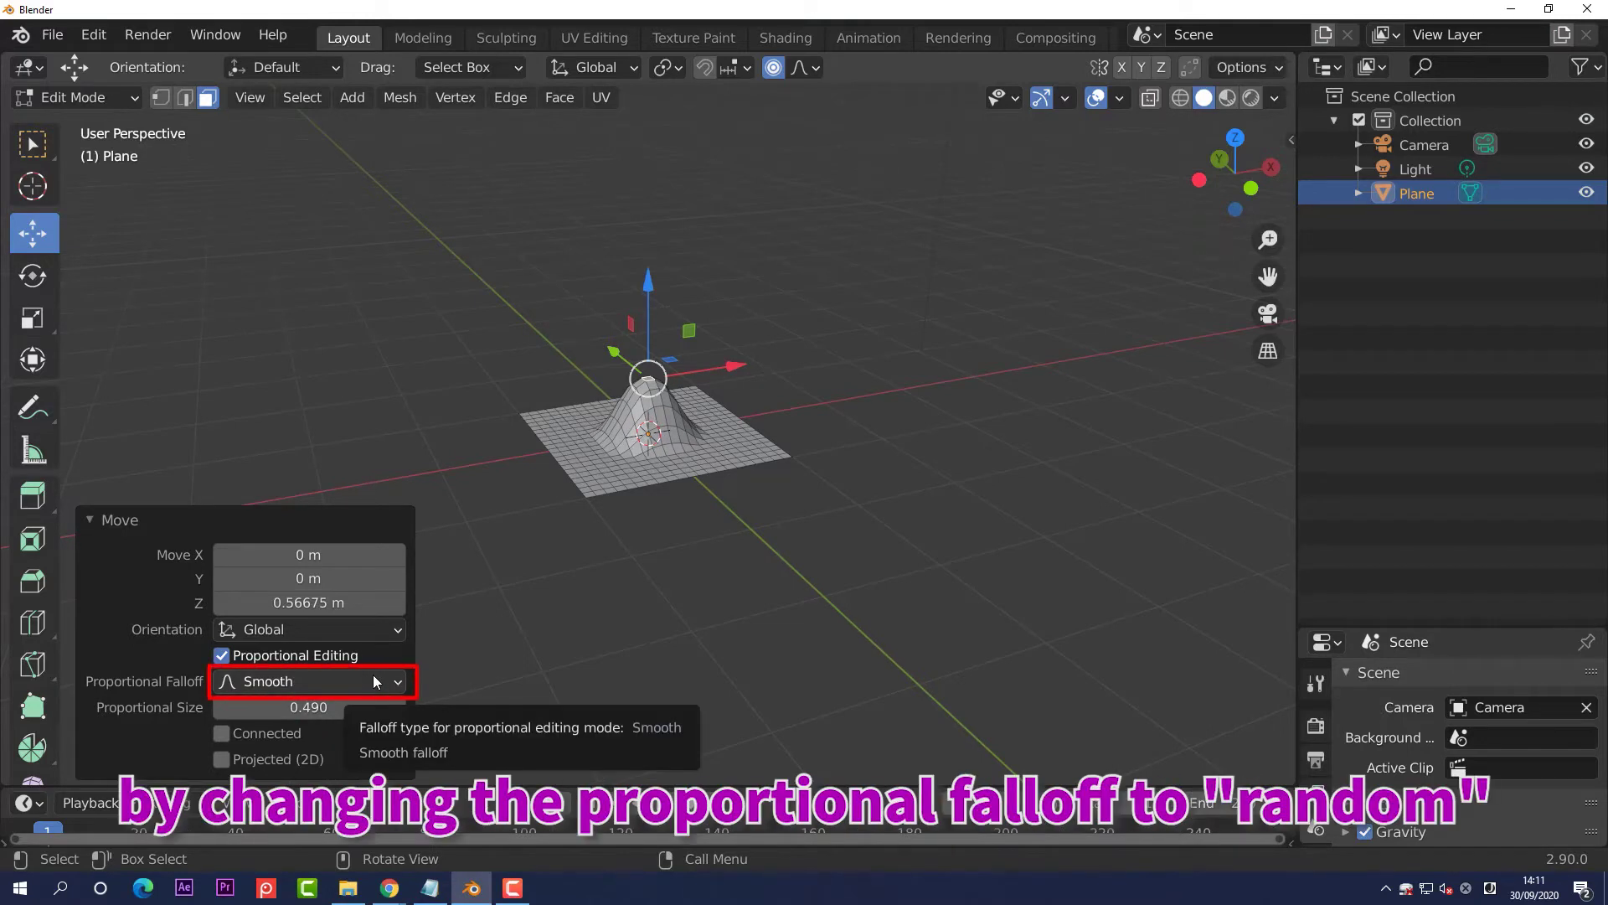
- Try the Random and Sharp proportional falloffs on the raised face
click(373, 675)
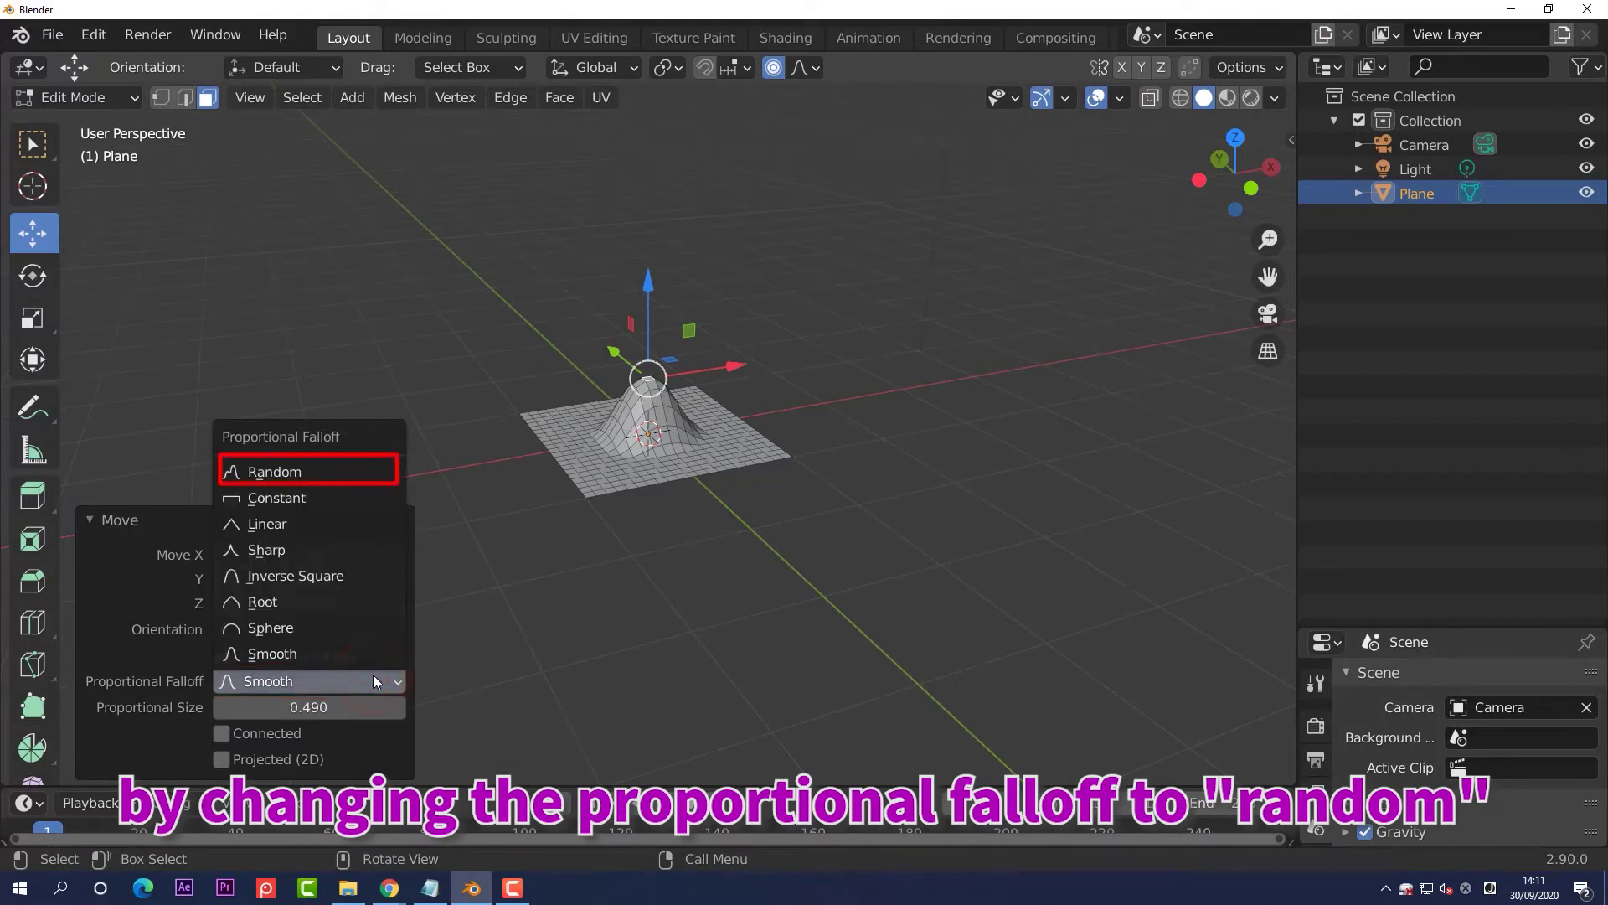
click(317, 477)
scroll(579, 413, up, 1)
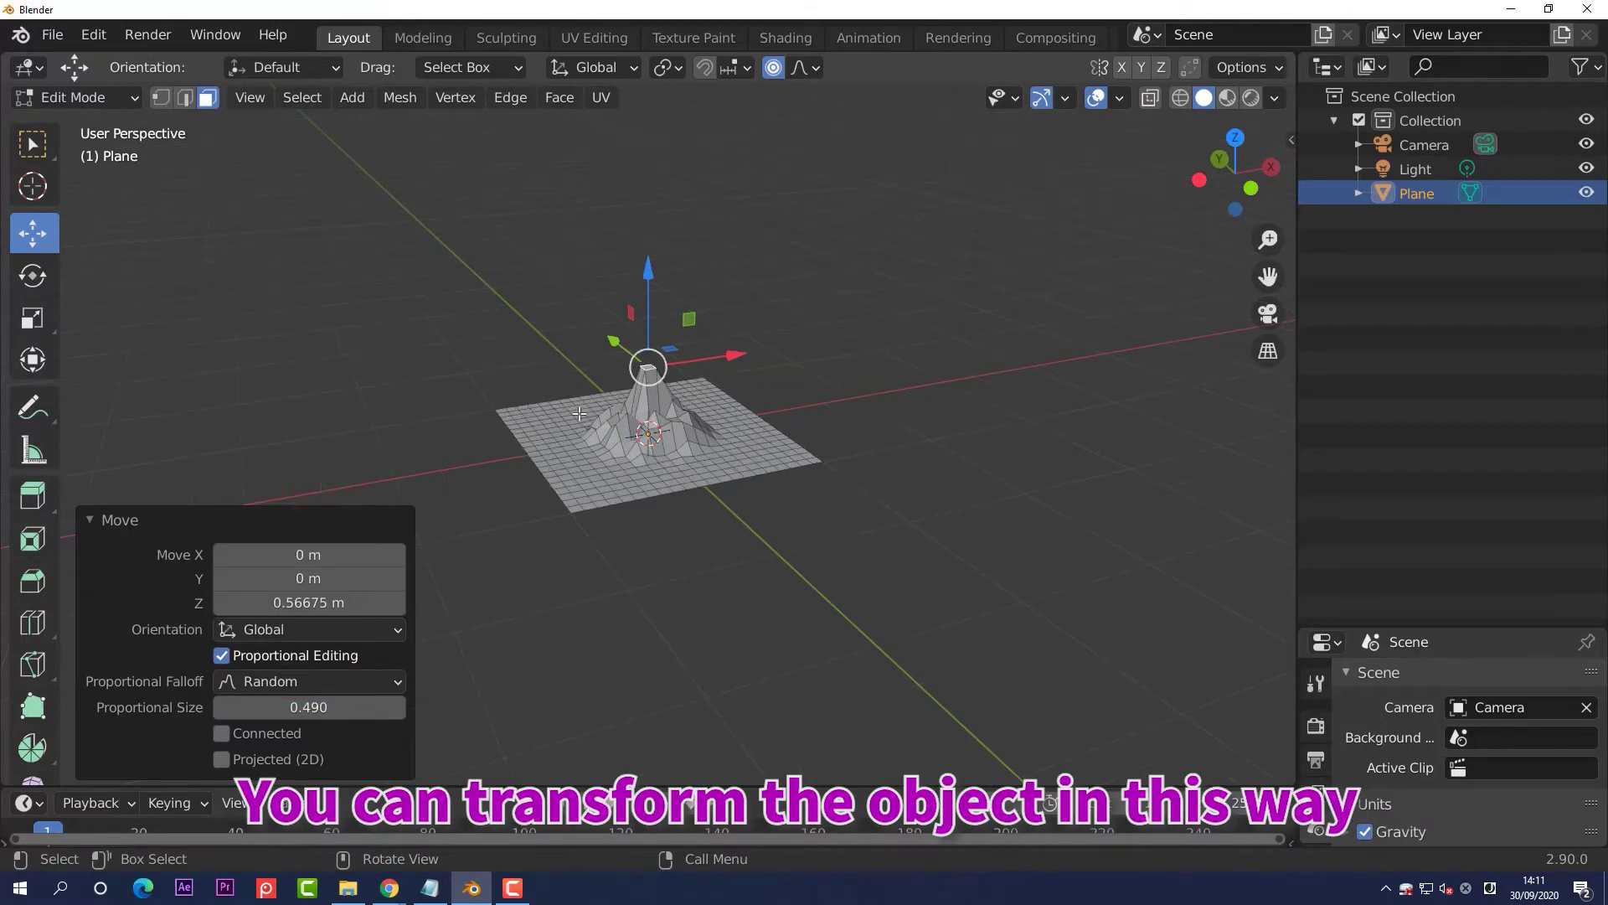
scroll(579, 413, up, 1)
click(382, 678)
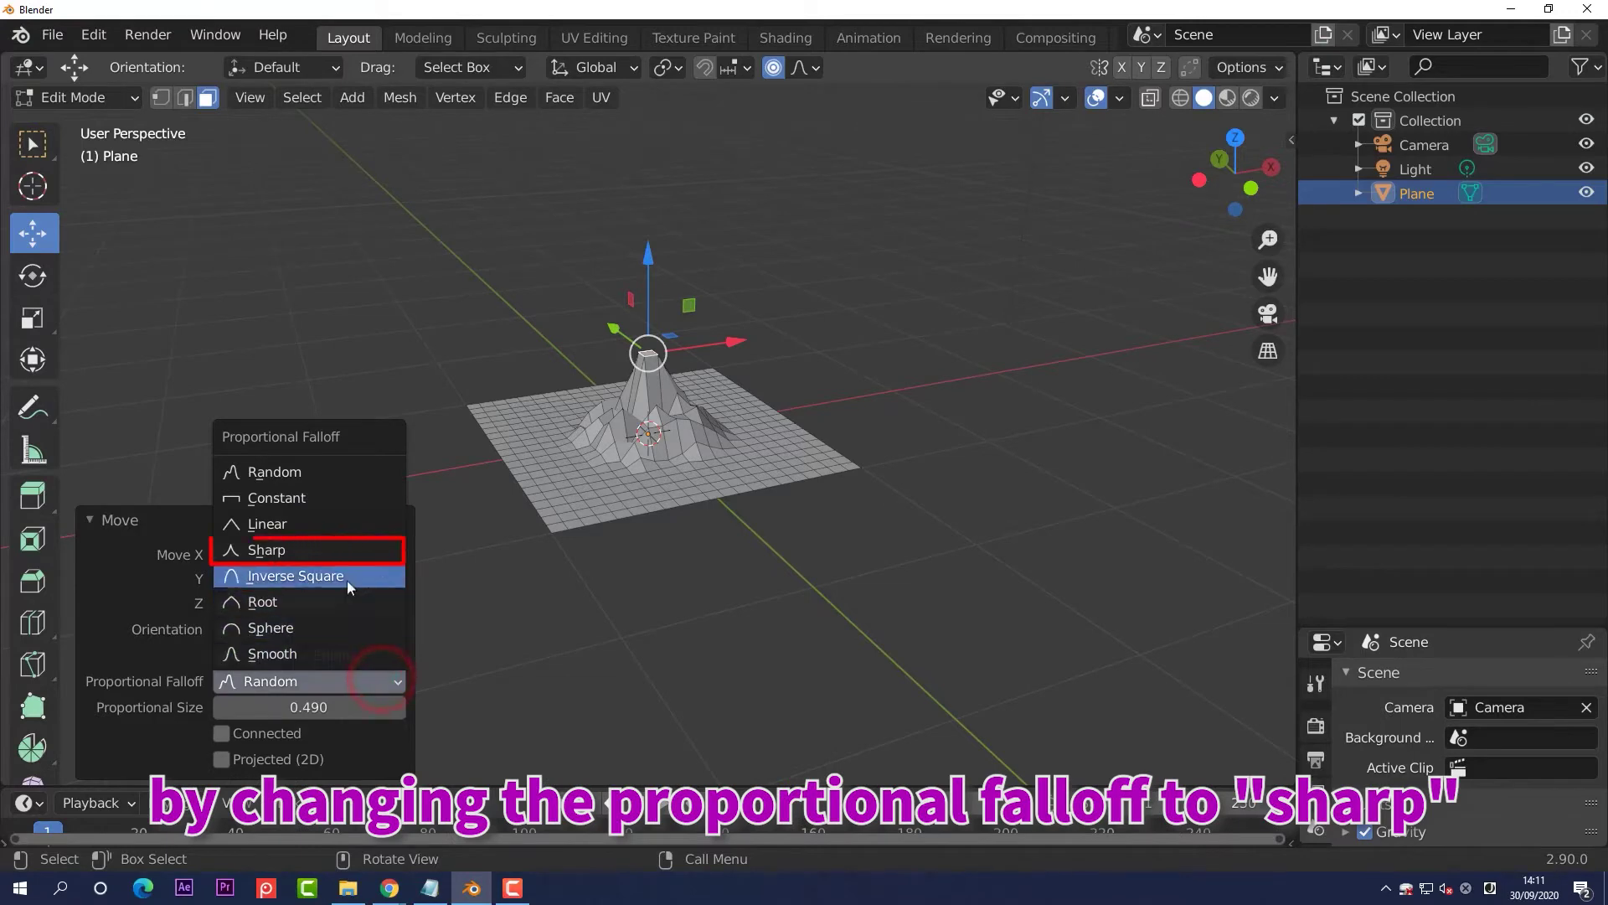
click(338, 554)
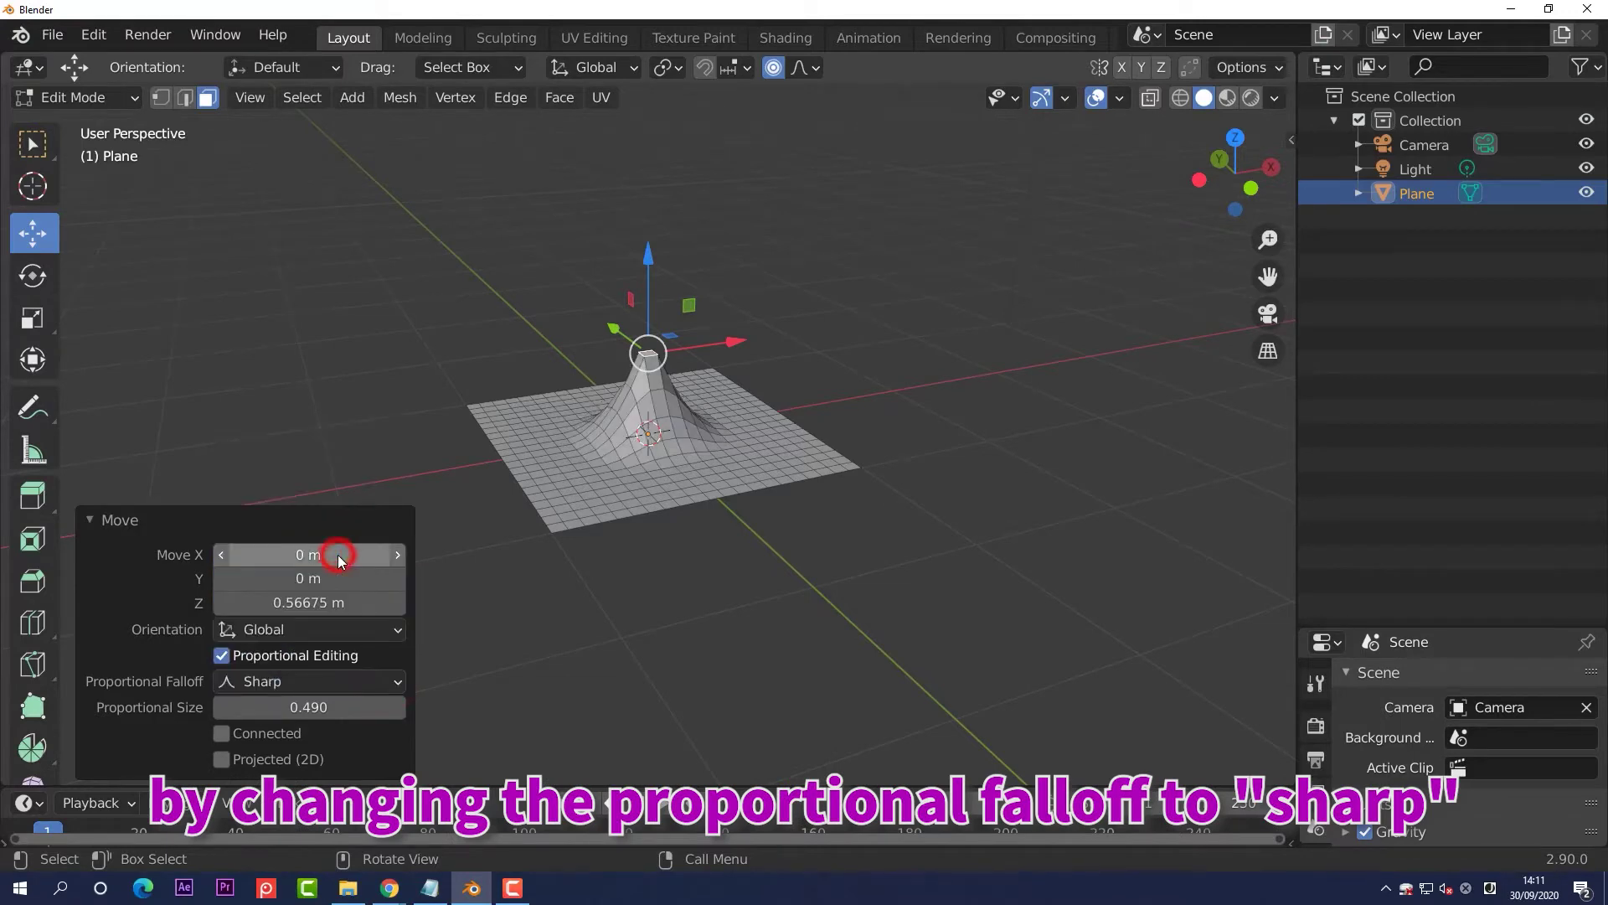
- Set the proportional falloff of the face move to Sphere
click(366, 677)
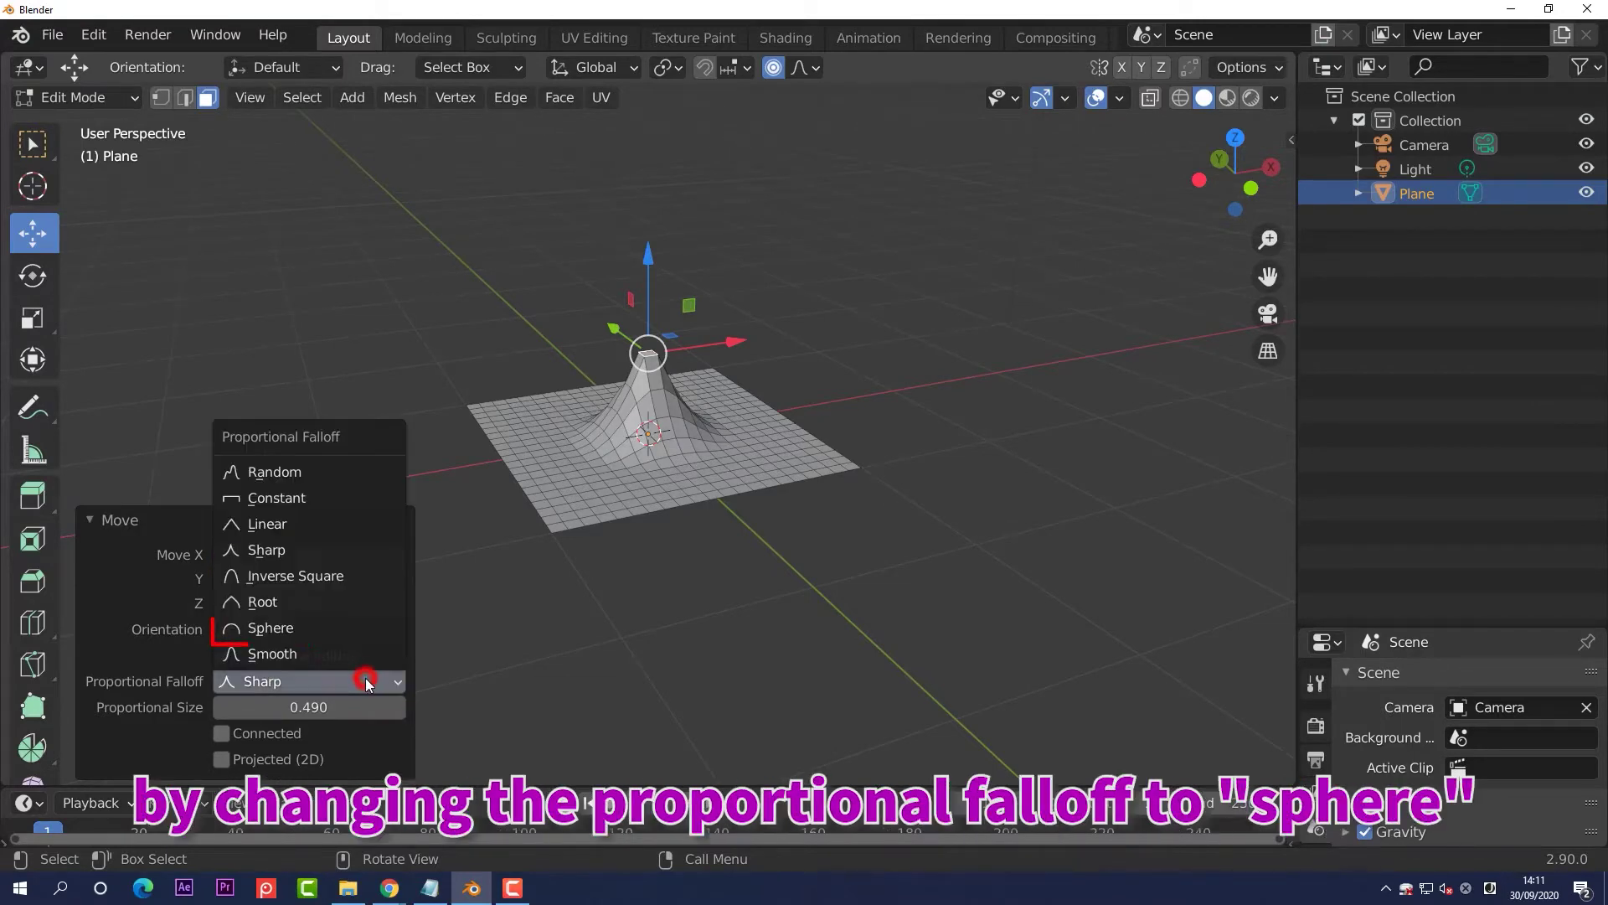
click(323, 628)
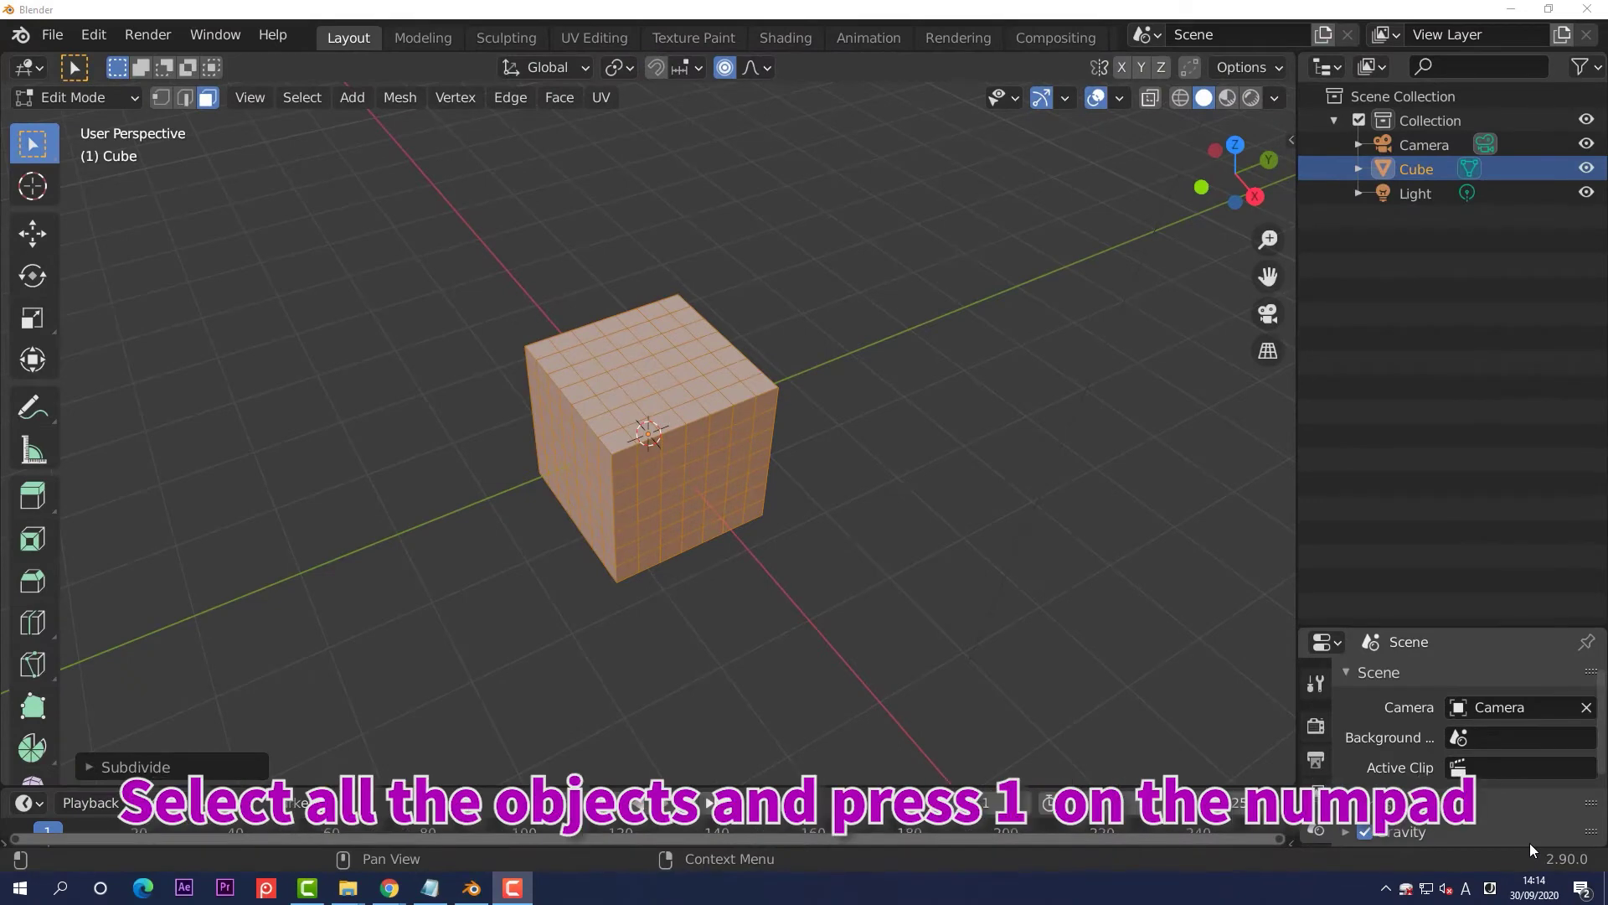
- Switch to the front view of the subdivided cube and set the 3D cursor's Z location to -1 m
key(KP_1)
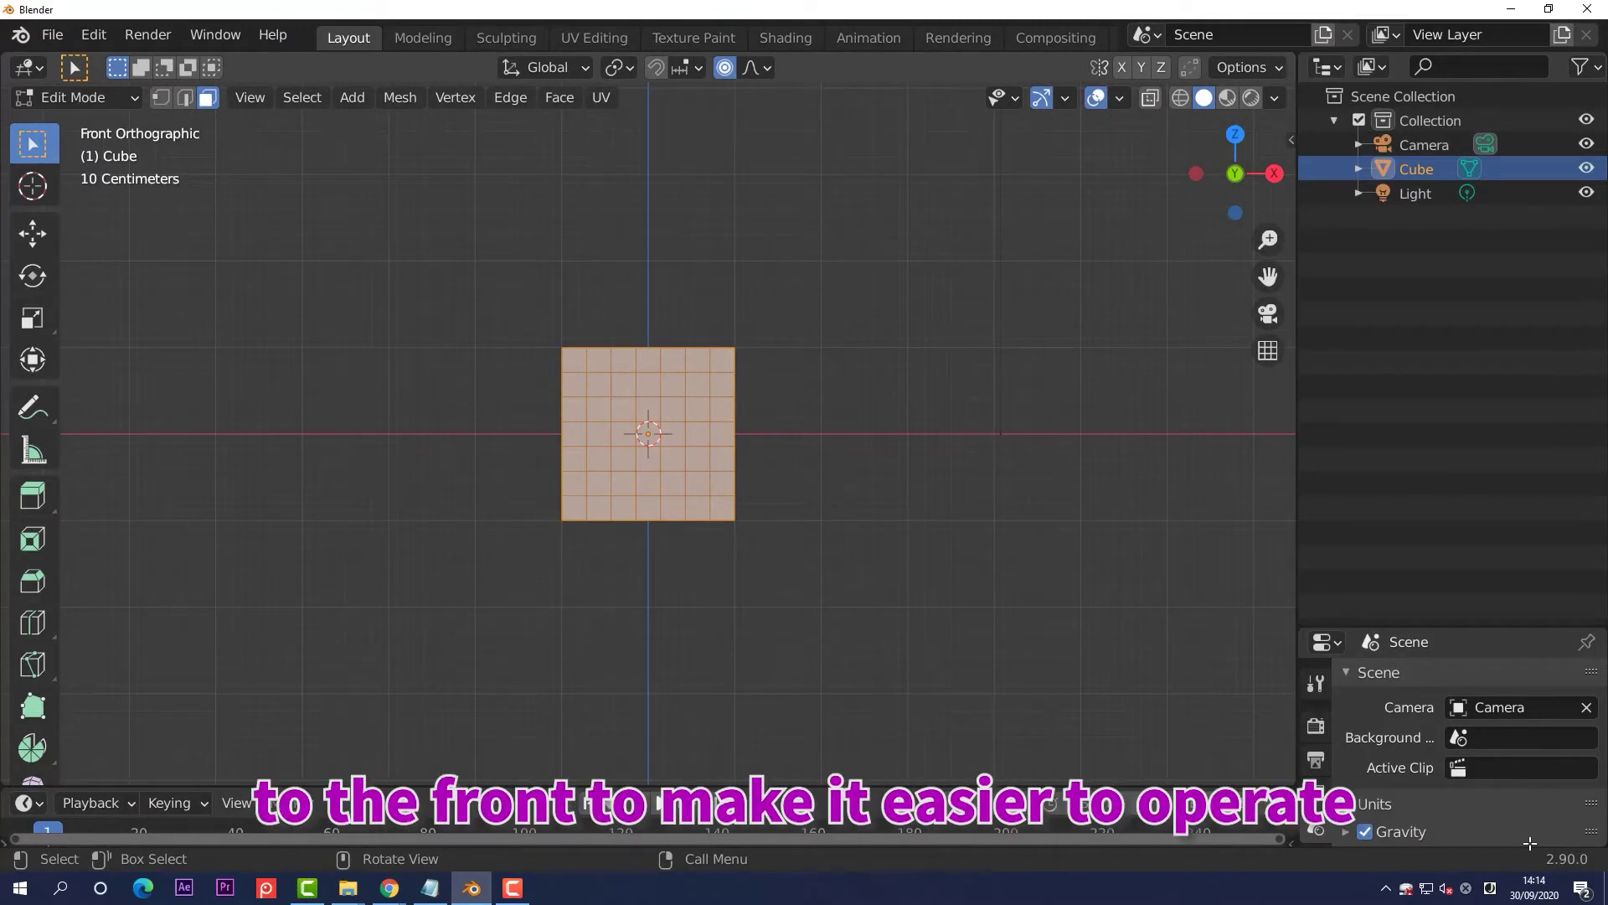
key(n)
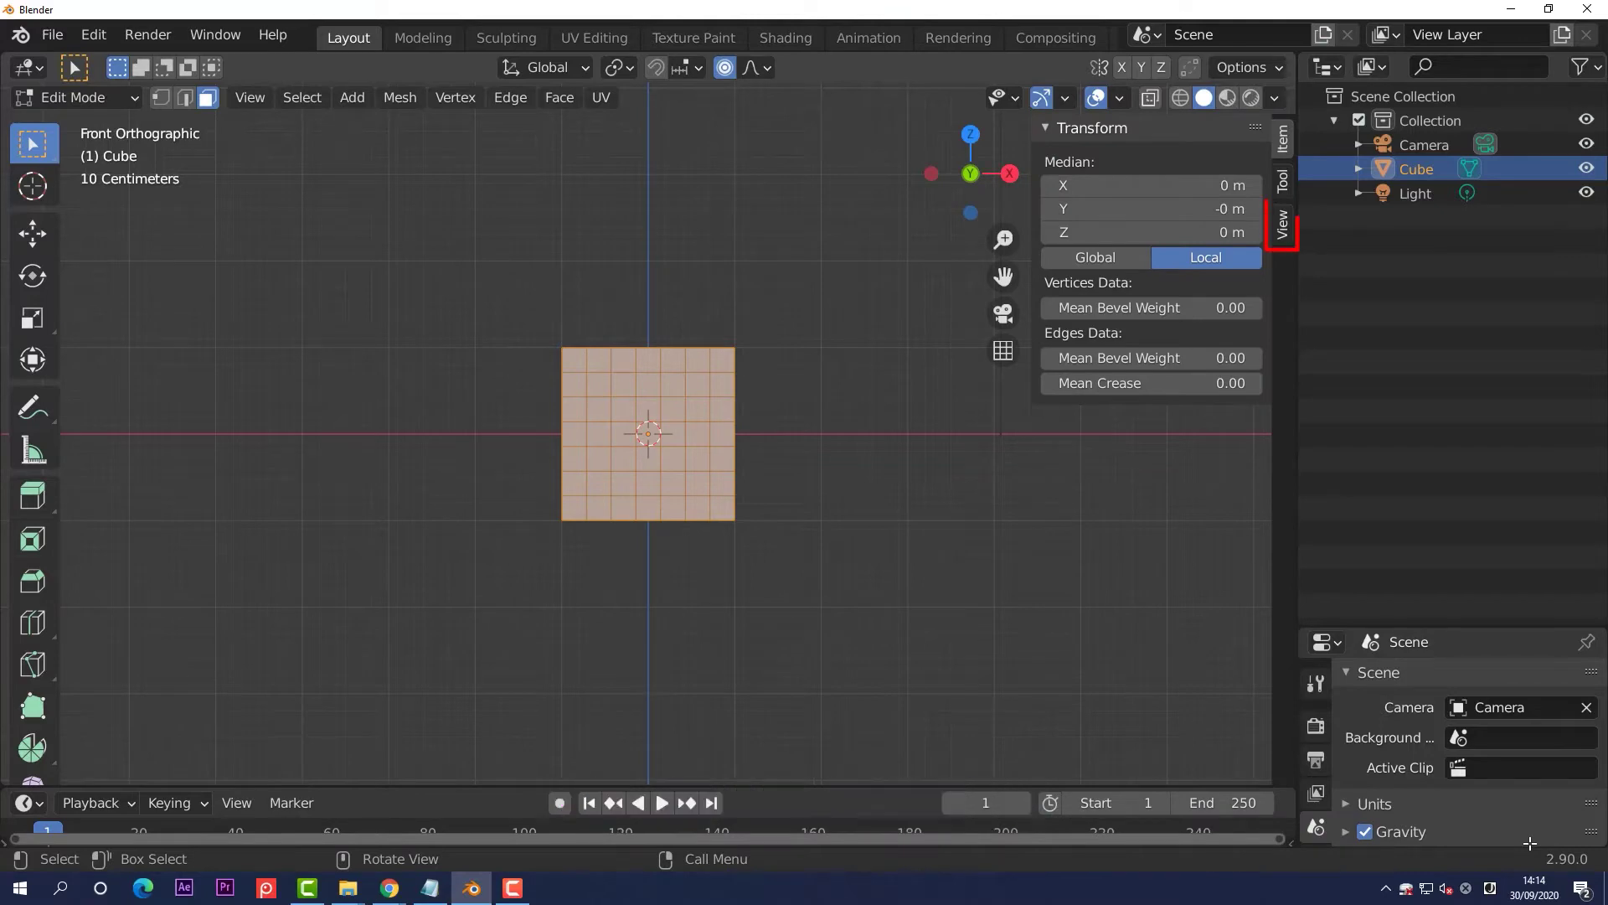
click(1283, 231)
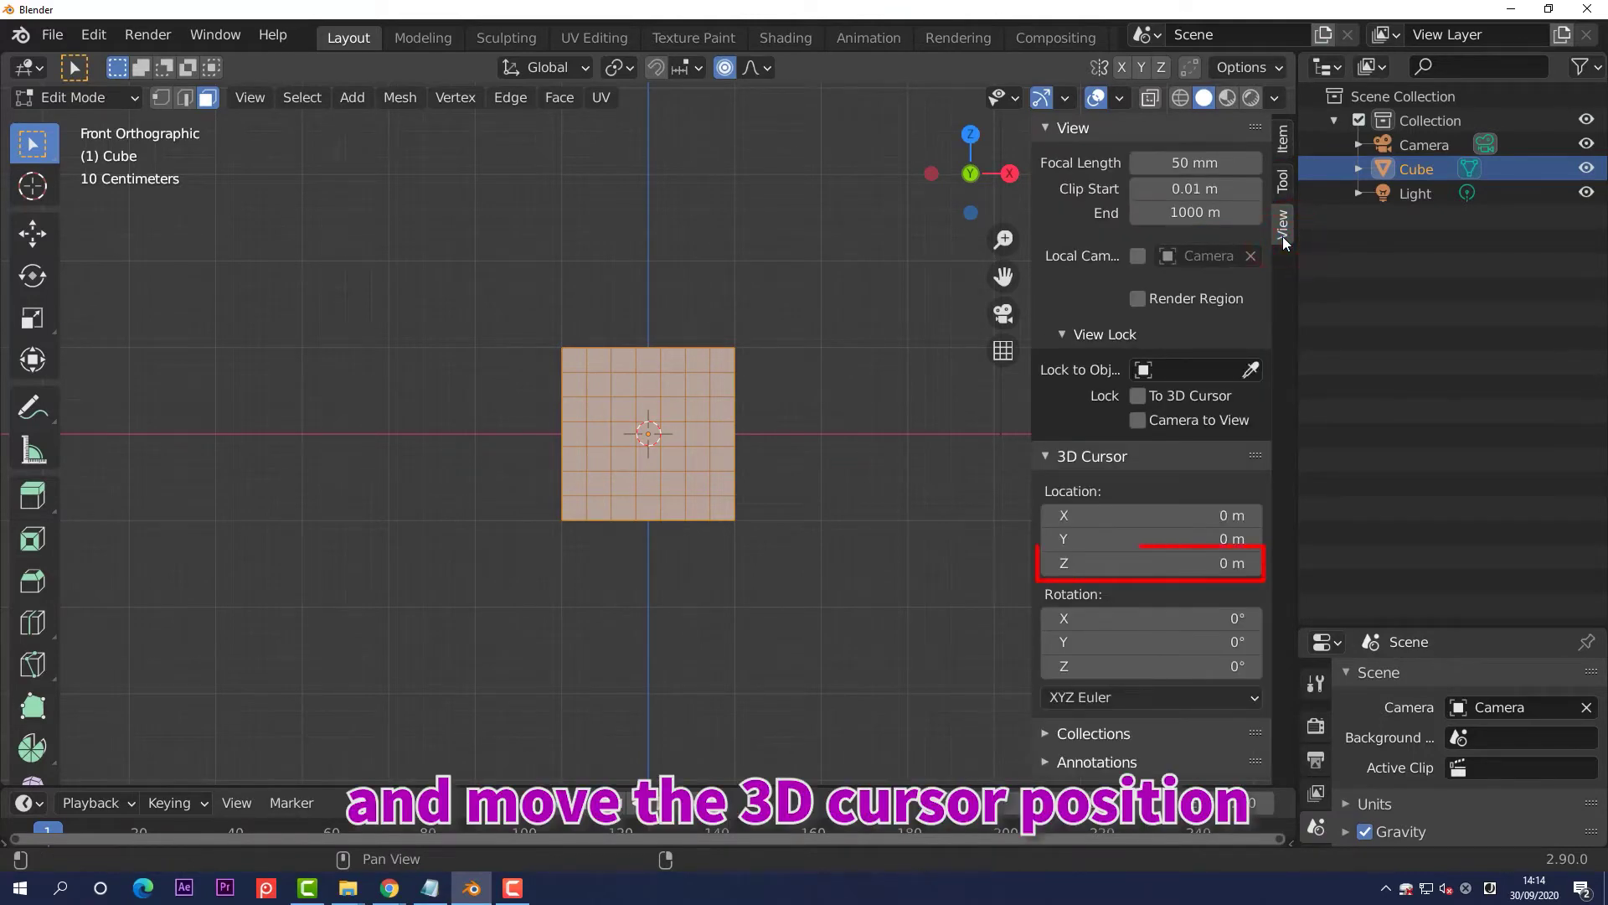
click(1191, 560)
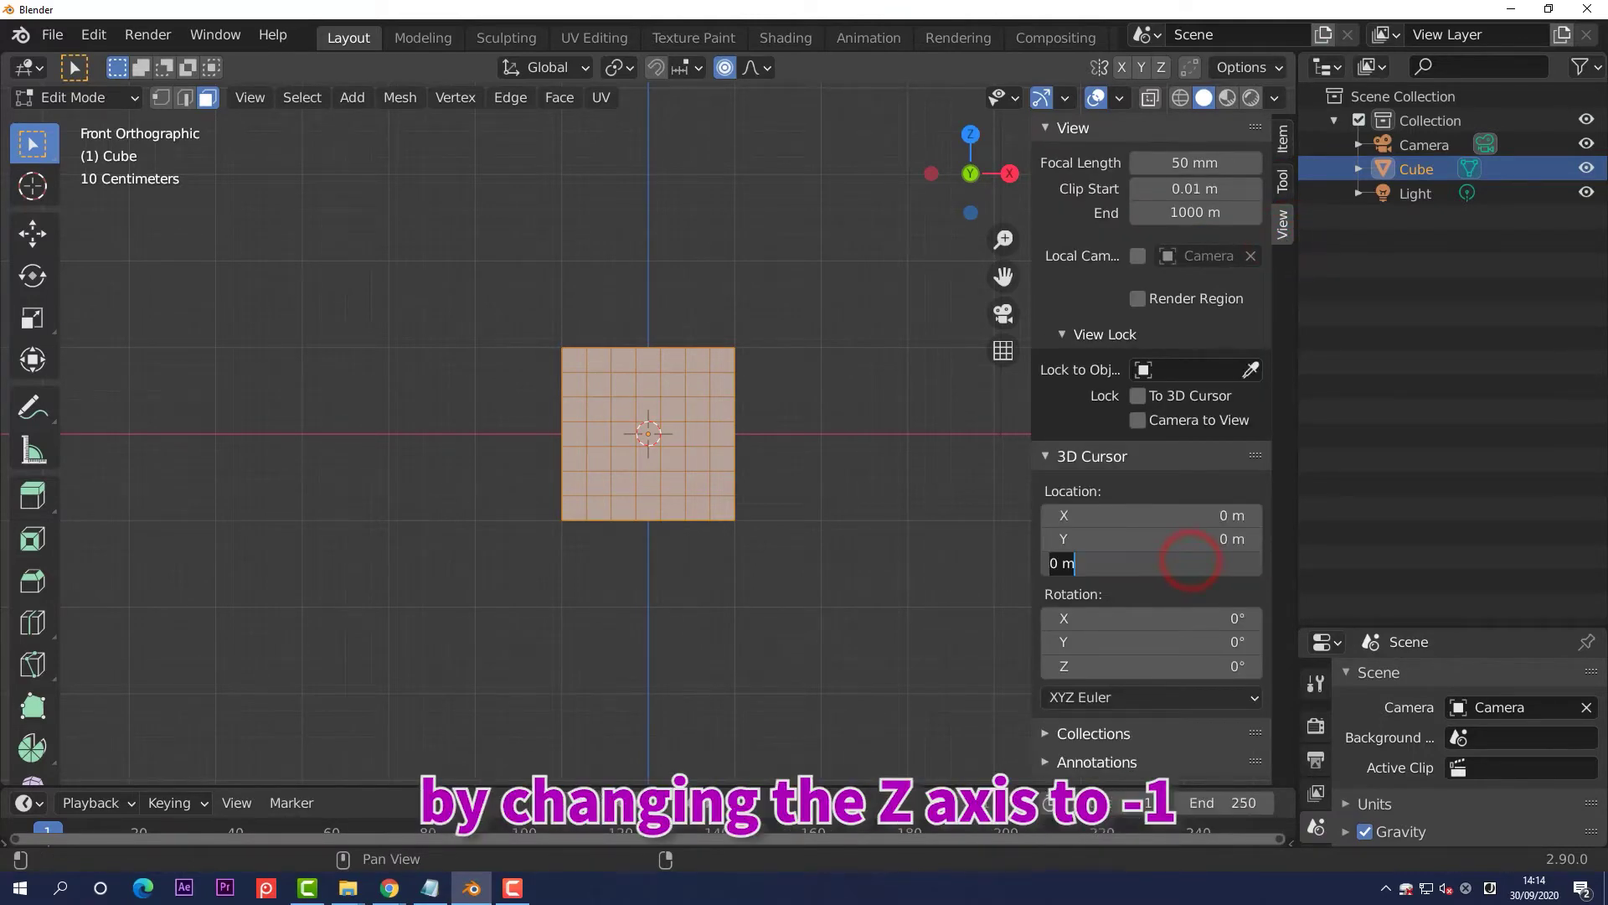
text(-1)
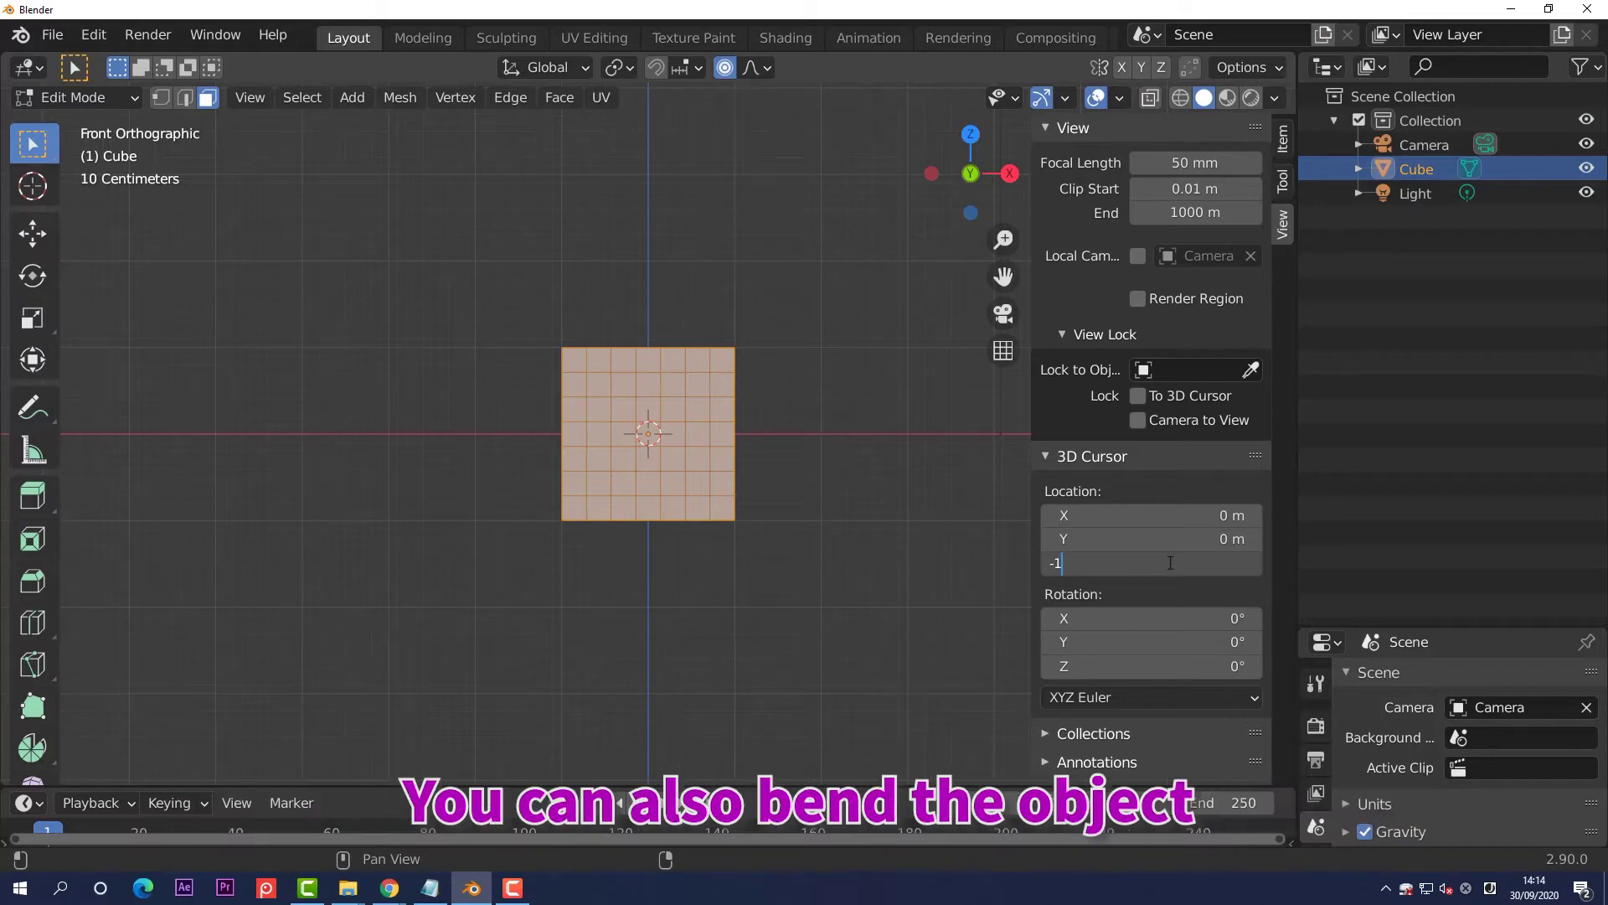
click(986, 574)
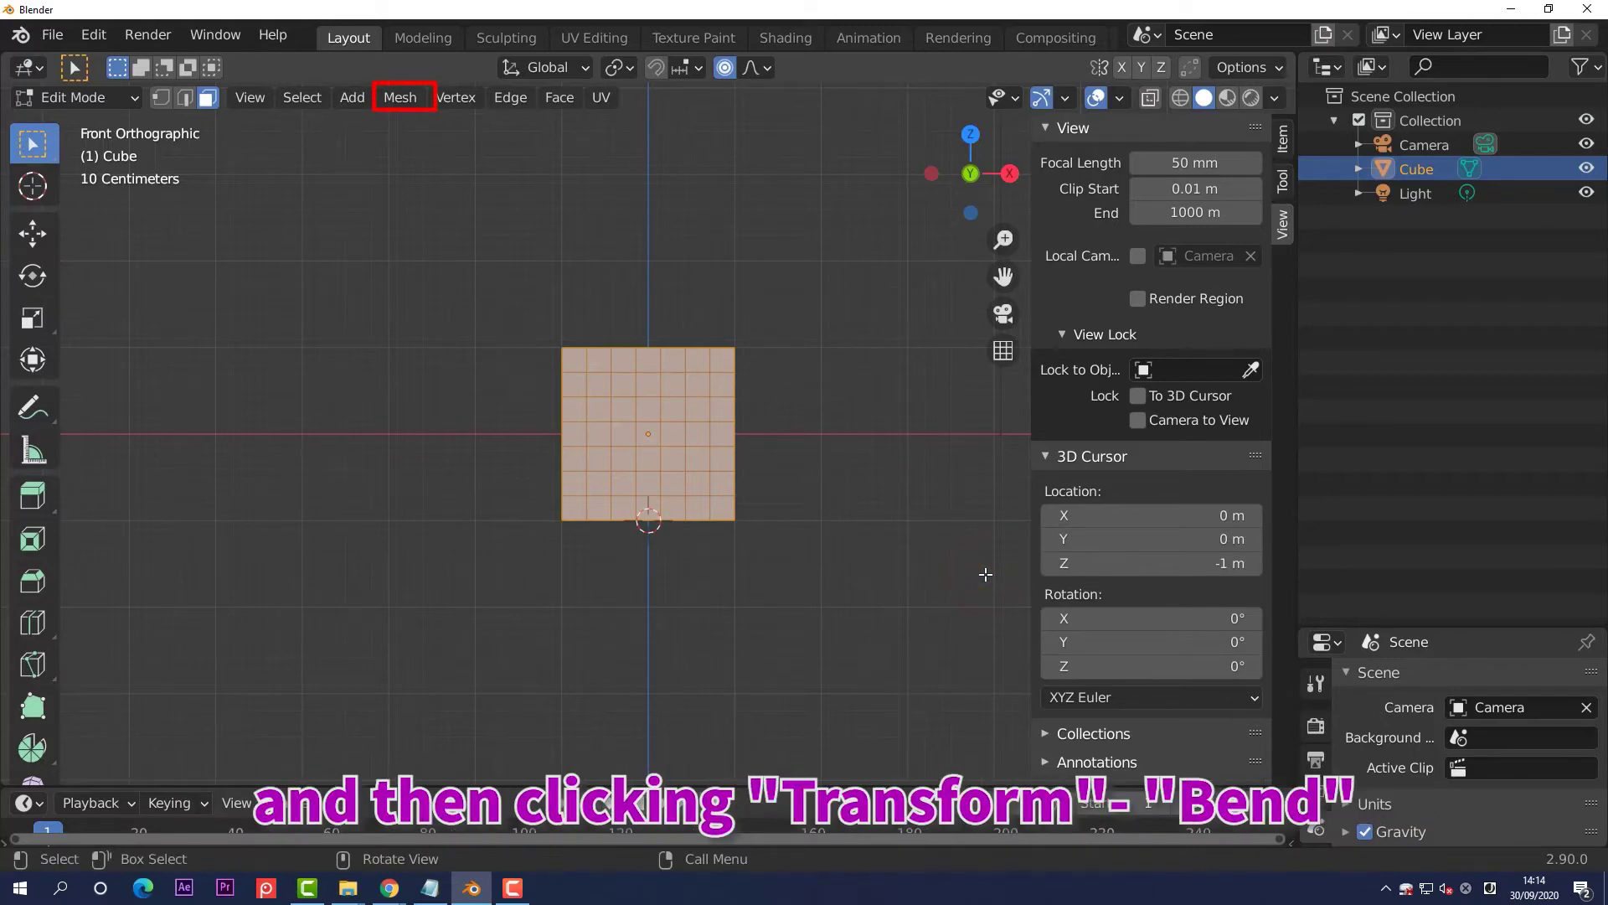
- Try bending the whole cube mesh toward positive X around the 3D cursor, and undo the bend
click(399, 98)
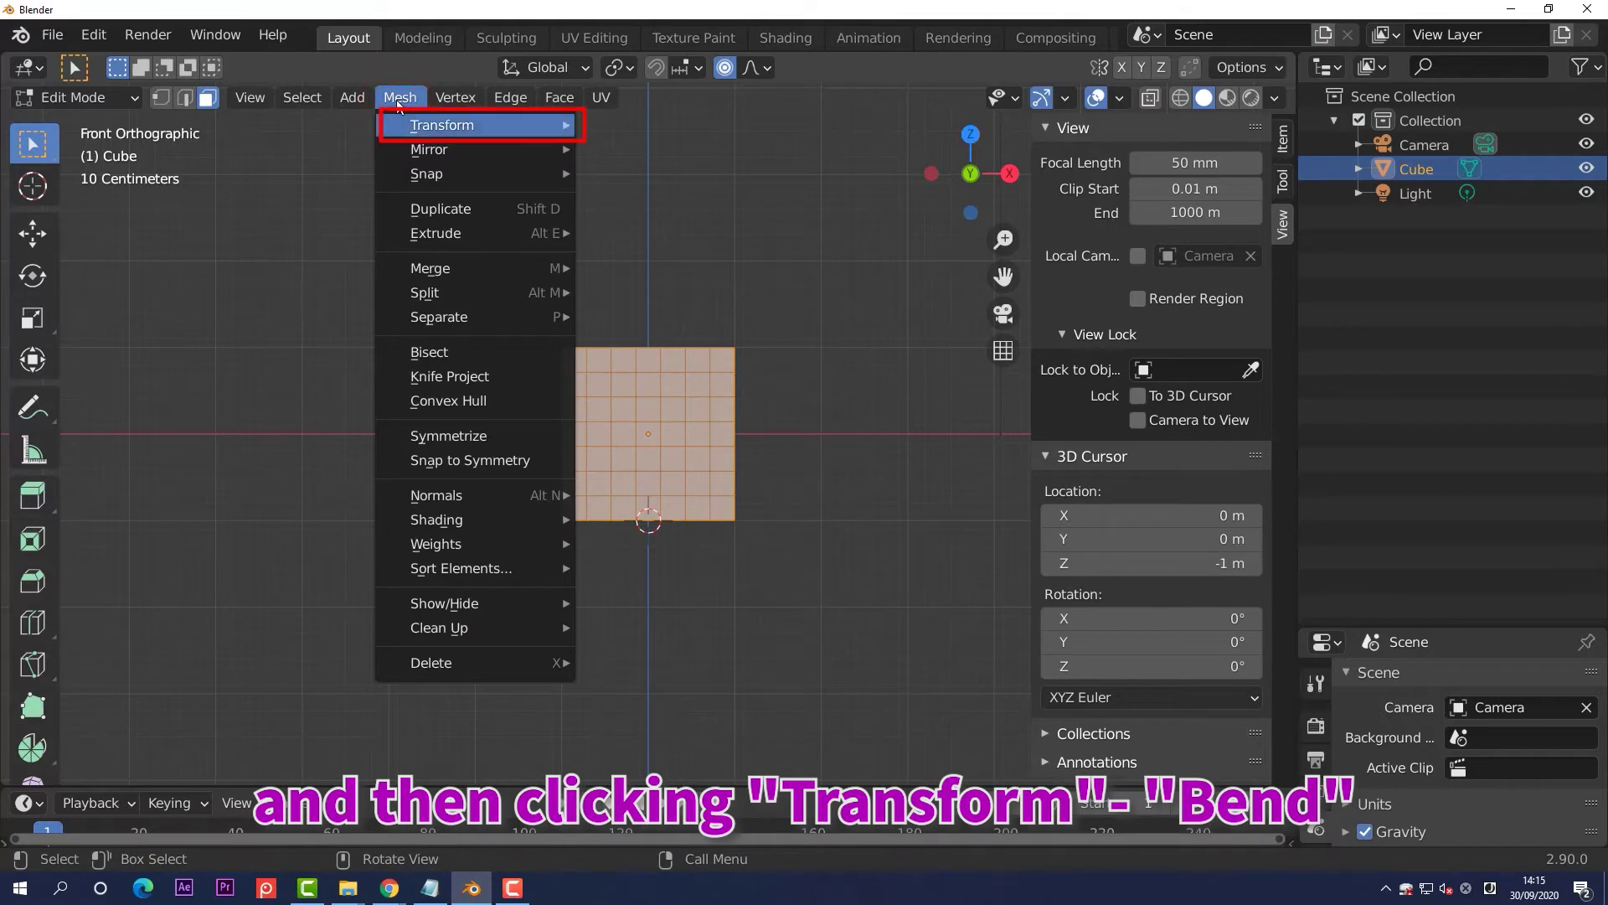
mouse_move(531, 125)
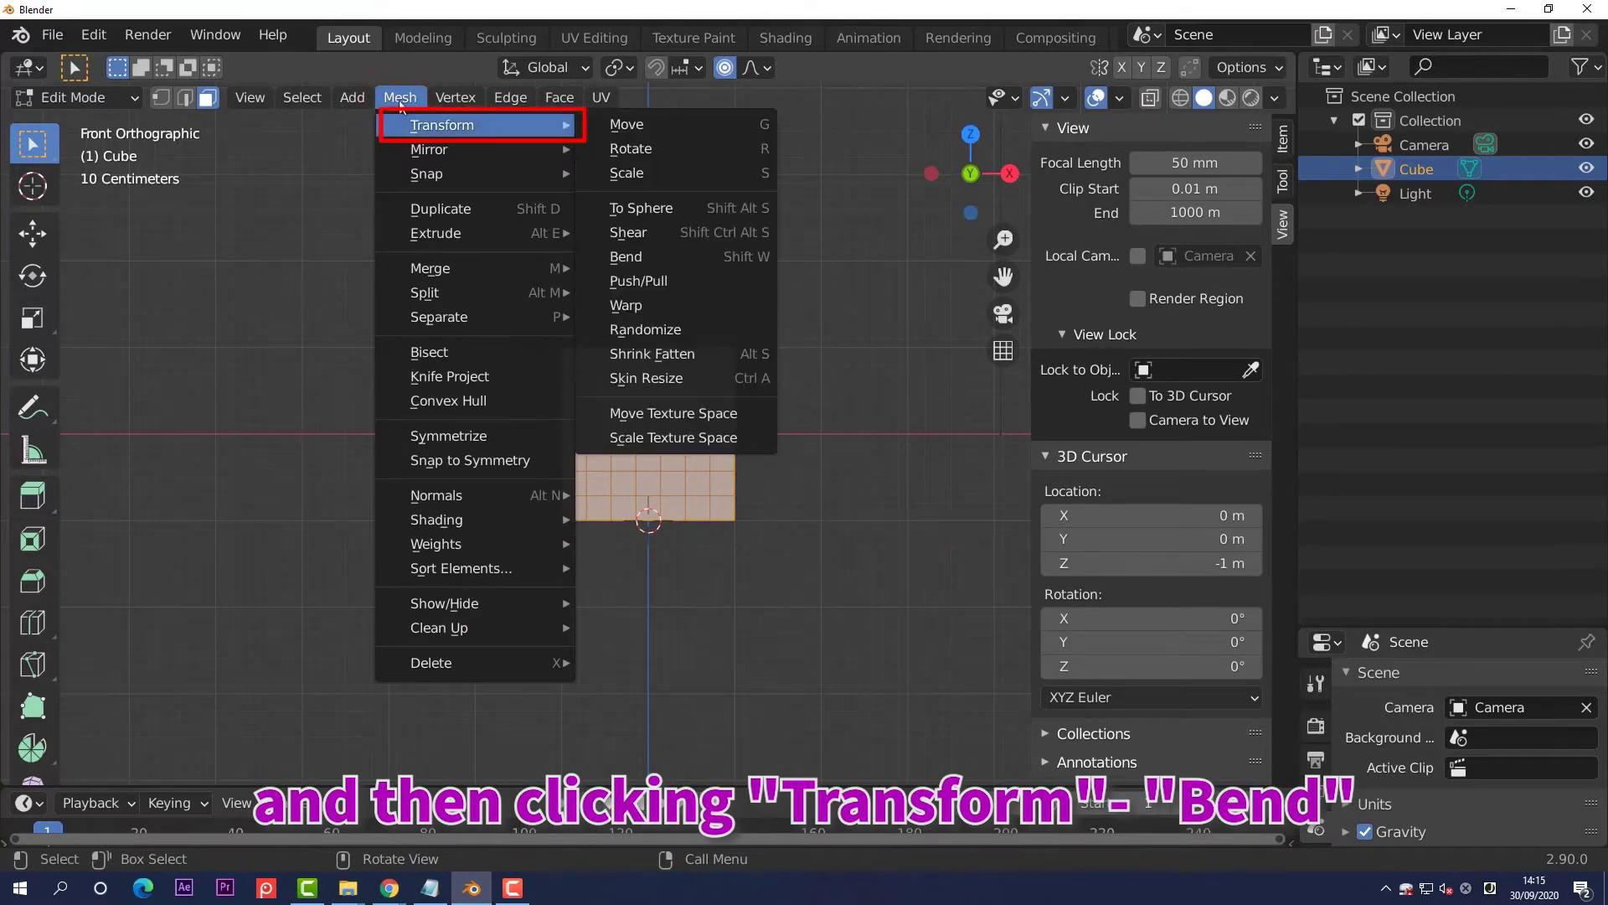
click(686, 248)
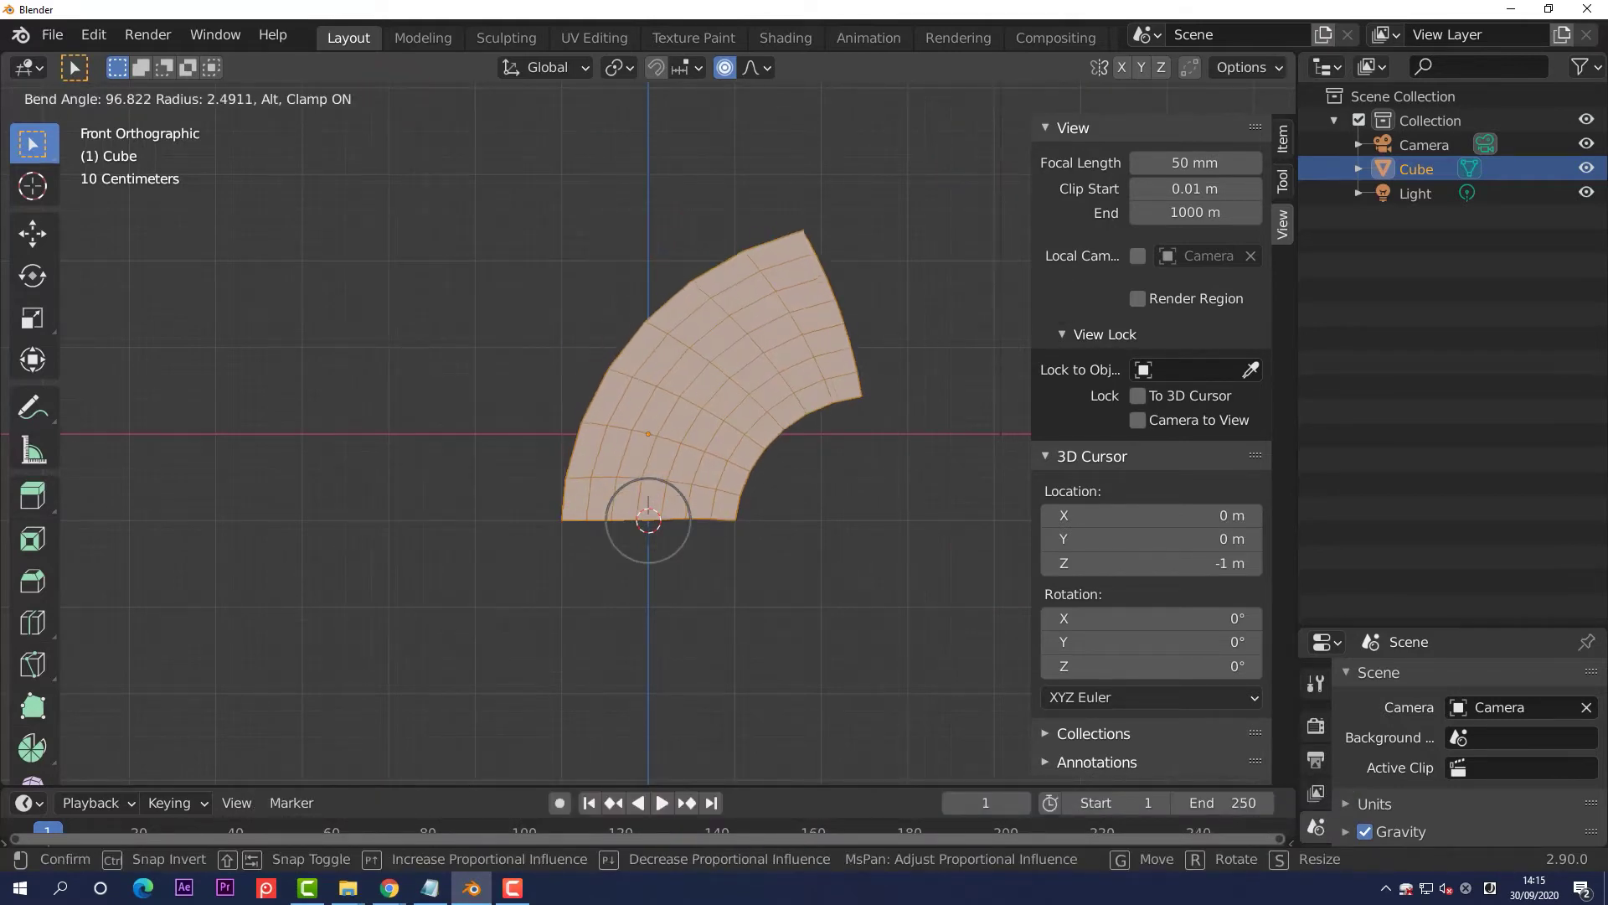
click(865, 547)
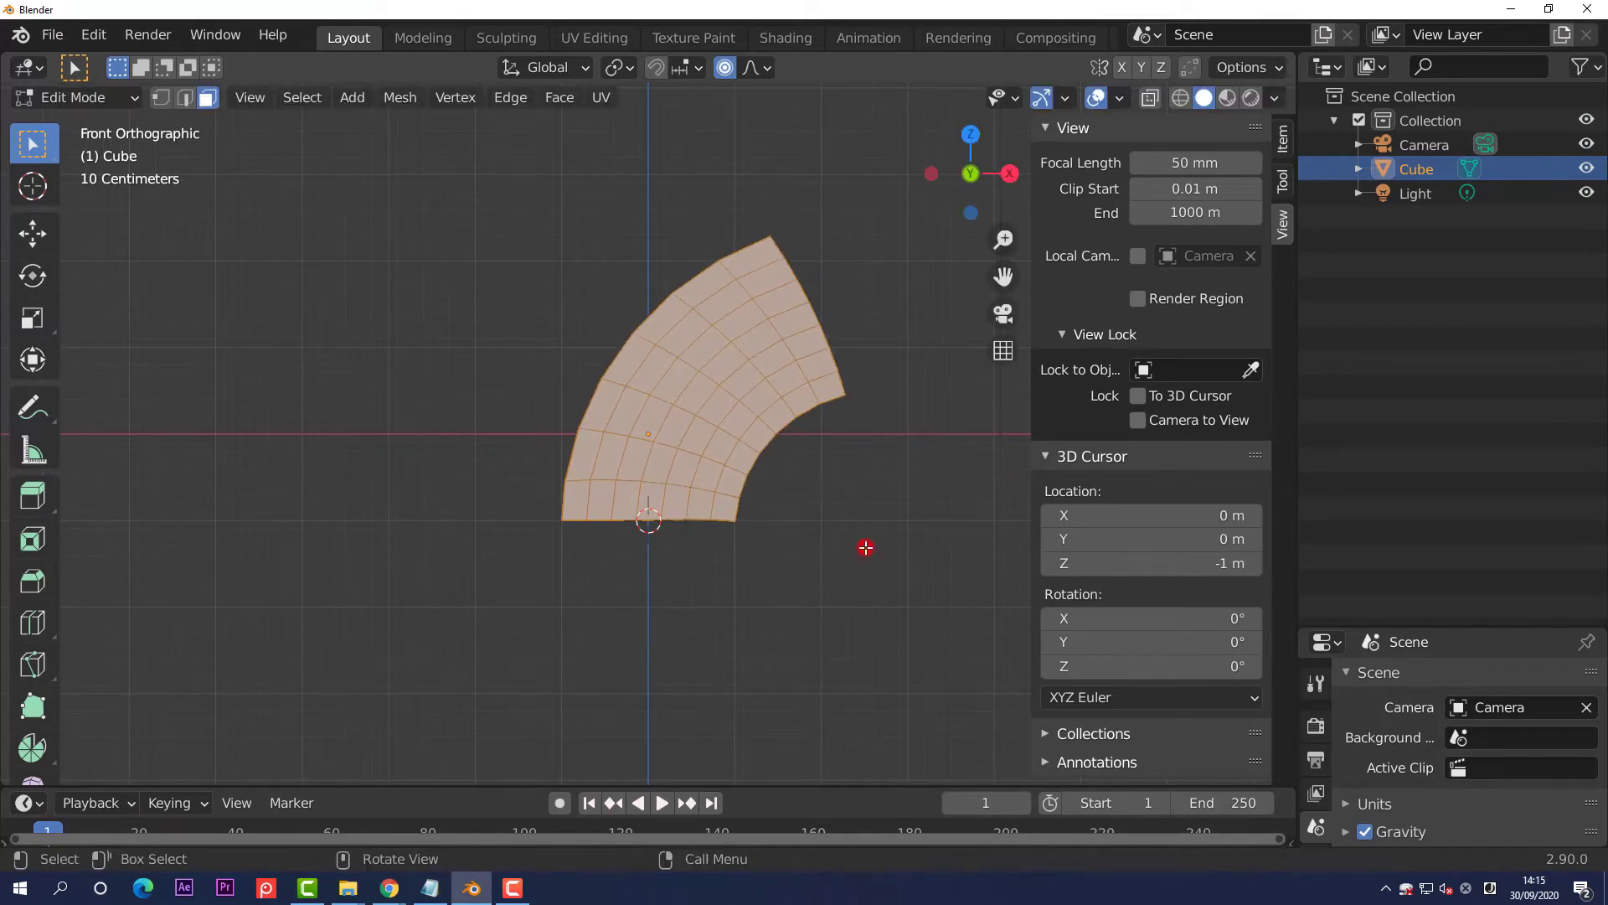
key(ctrl+z)
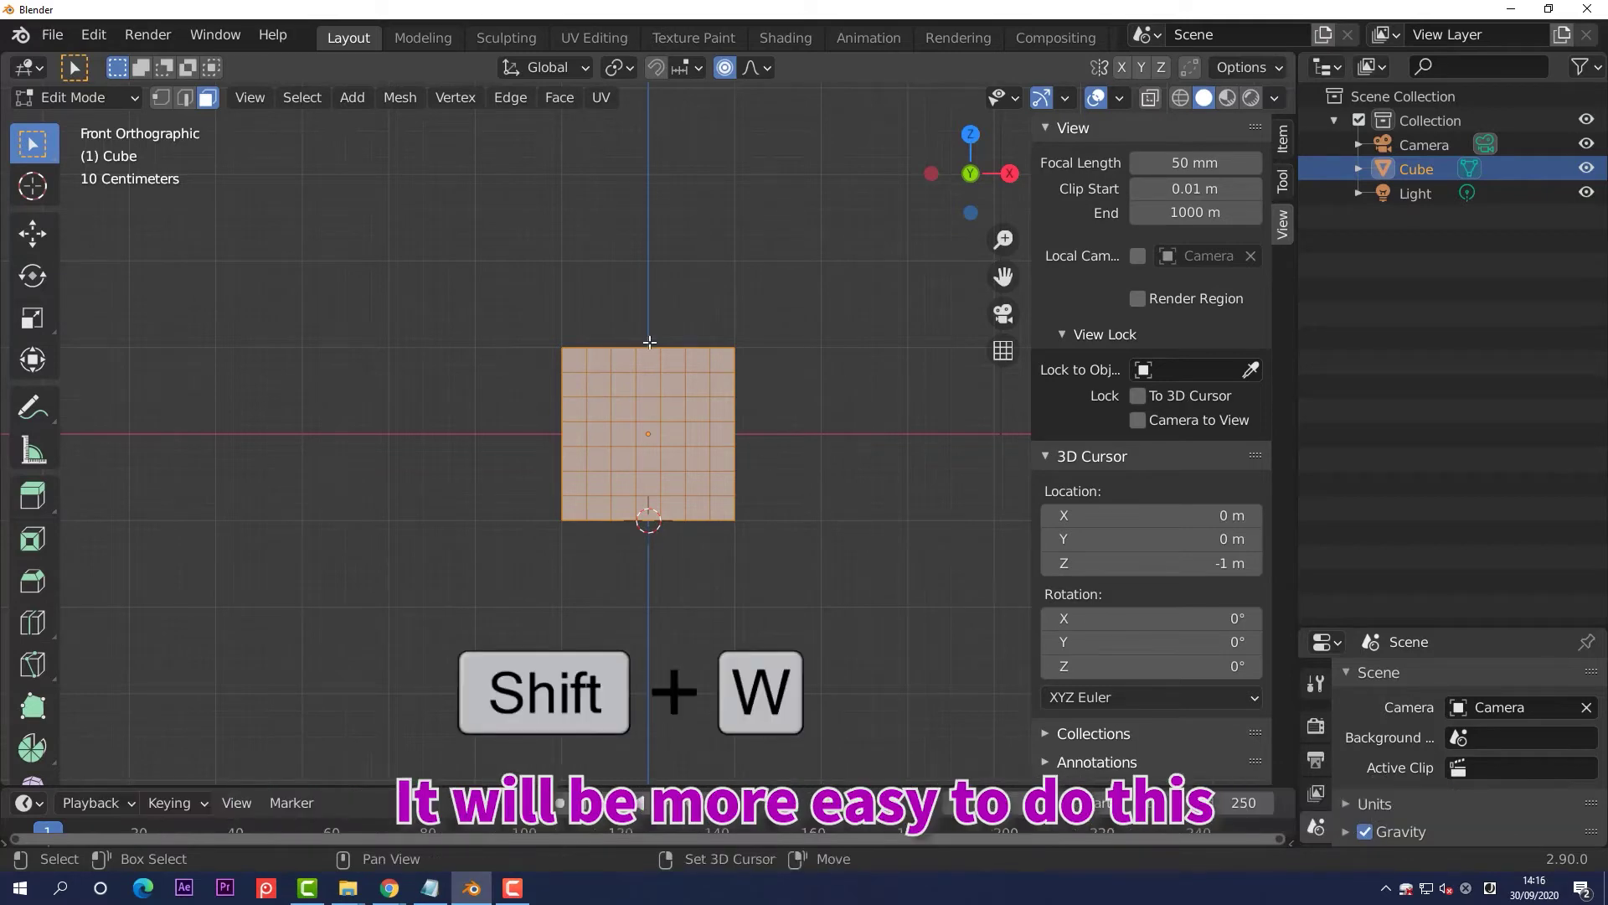
- Bend the whole cube mesh toward negative X around the 3D cursor into an arch
key(shift+w)
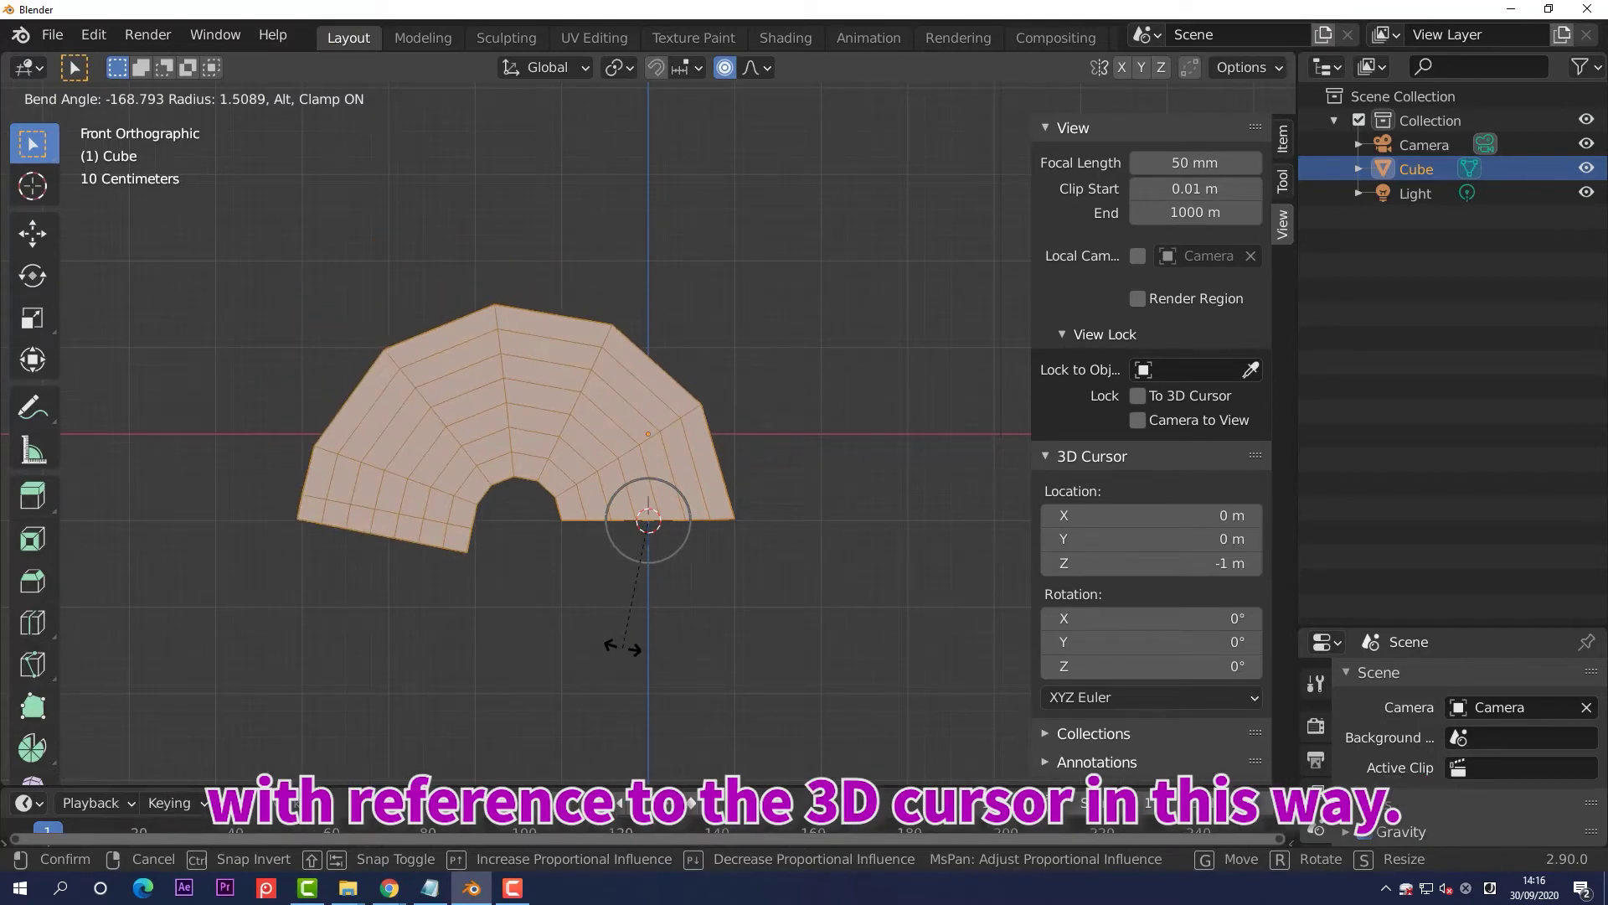
click(668, 713)
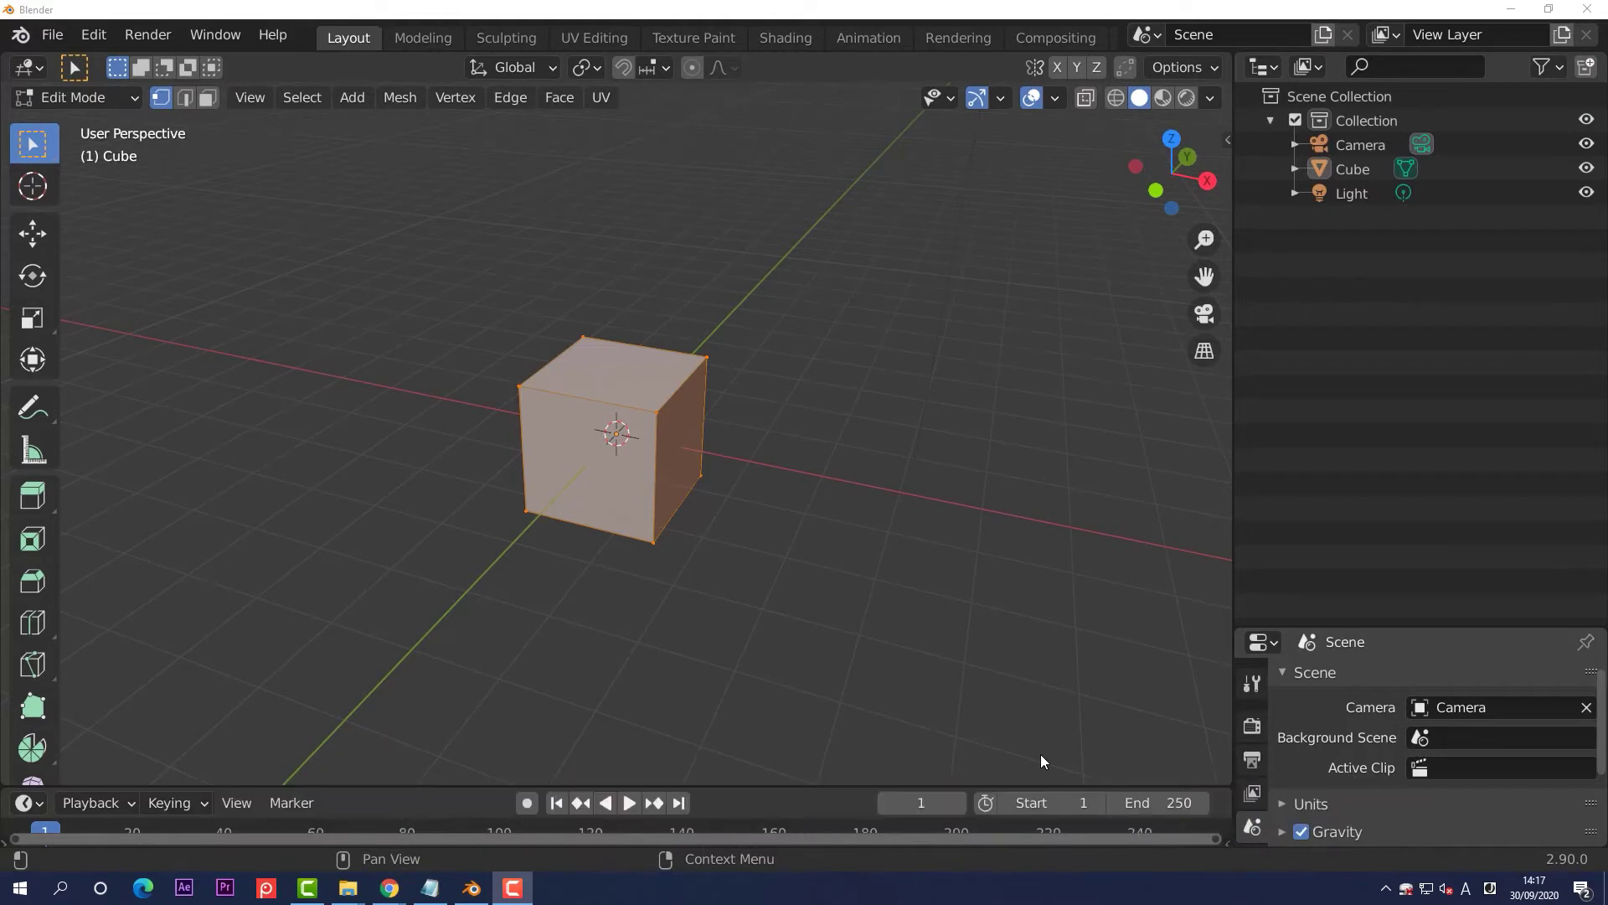
- Extrude the selected cube mesh in a circle around the Z axis with the Spin tool, using 12 steps
scroll(33, 544, down, 1)
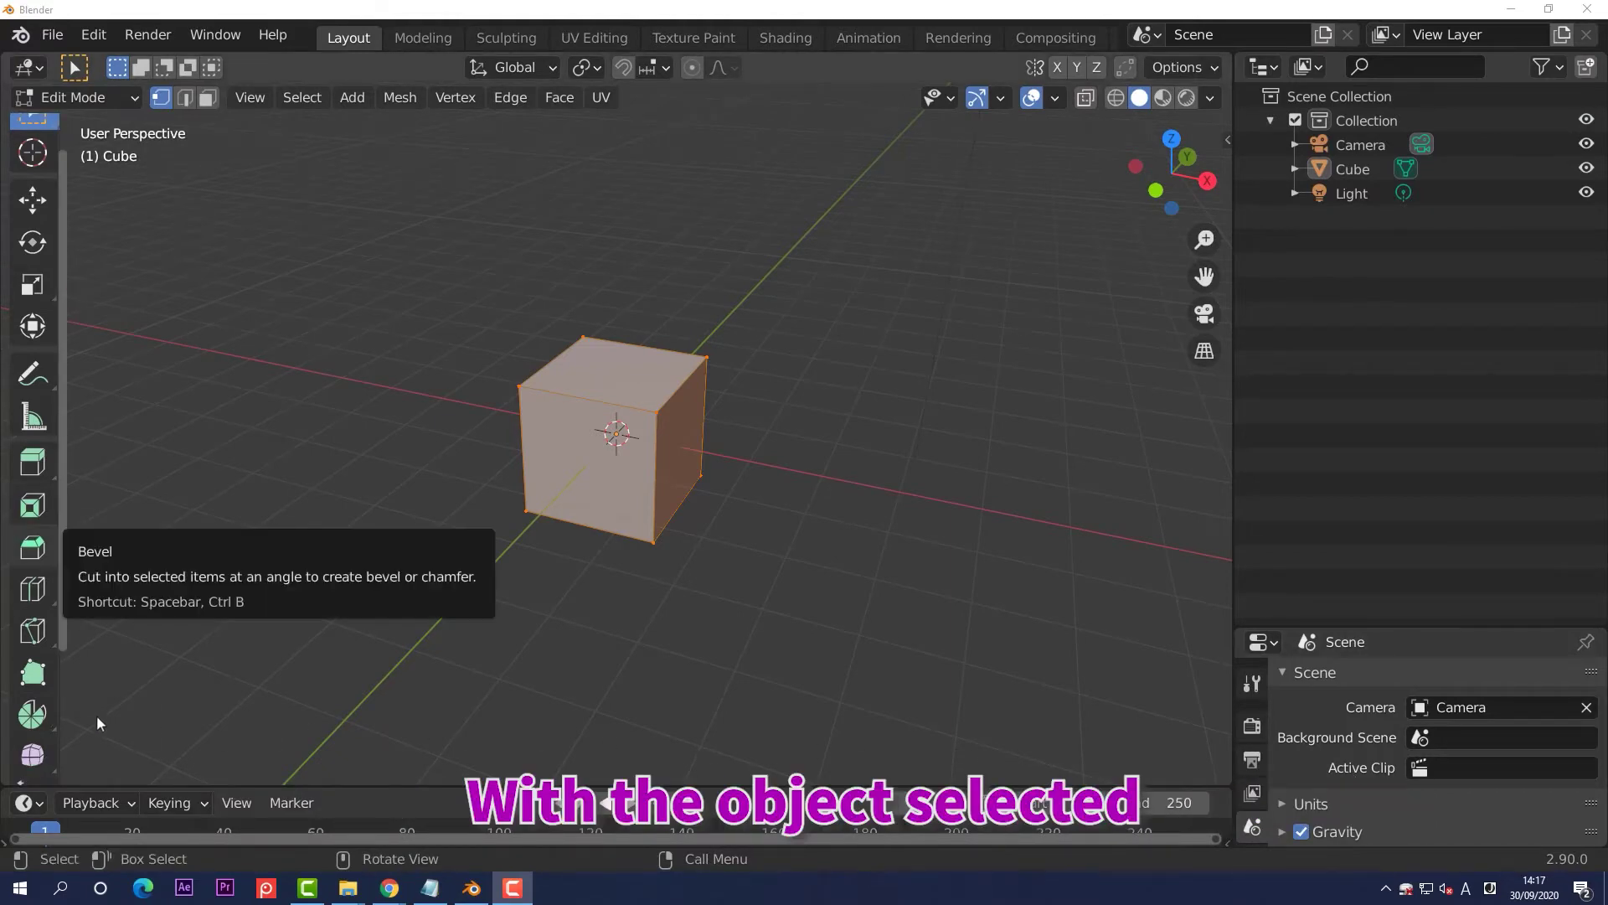
click(38, 716)
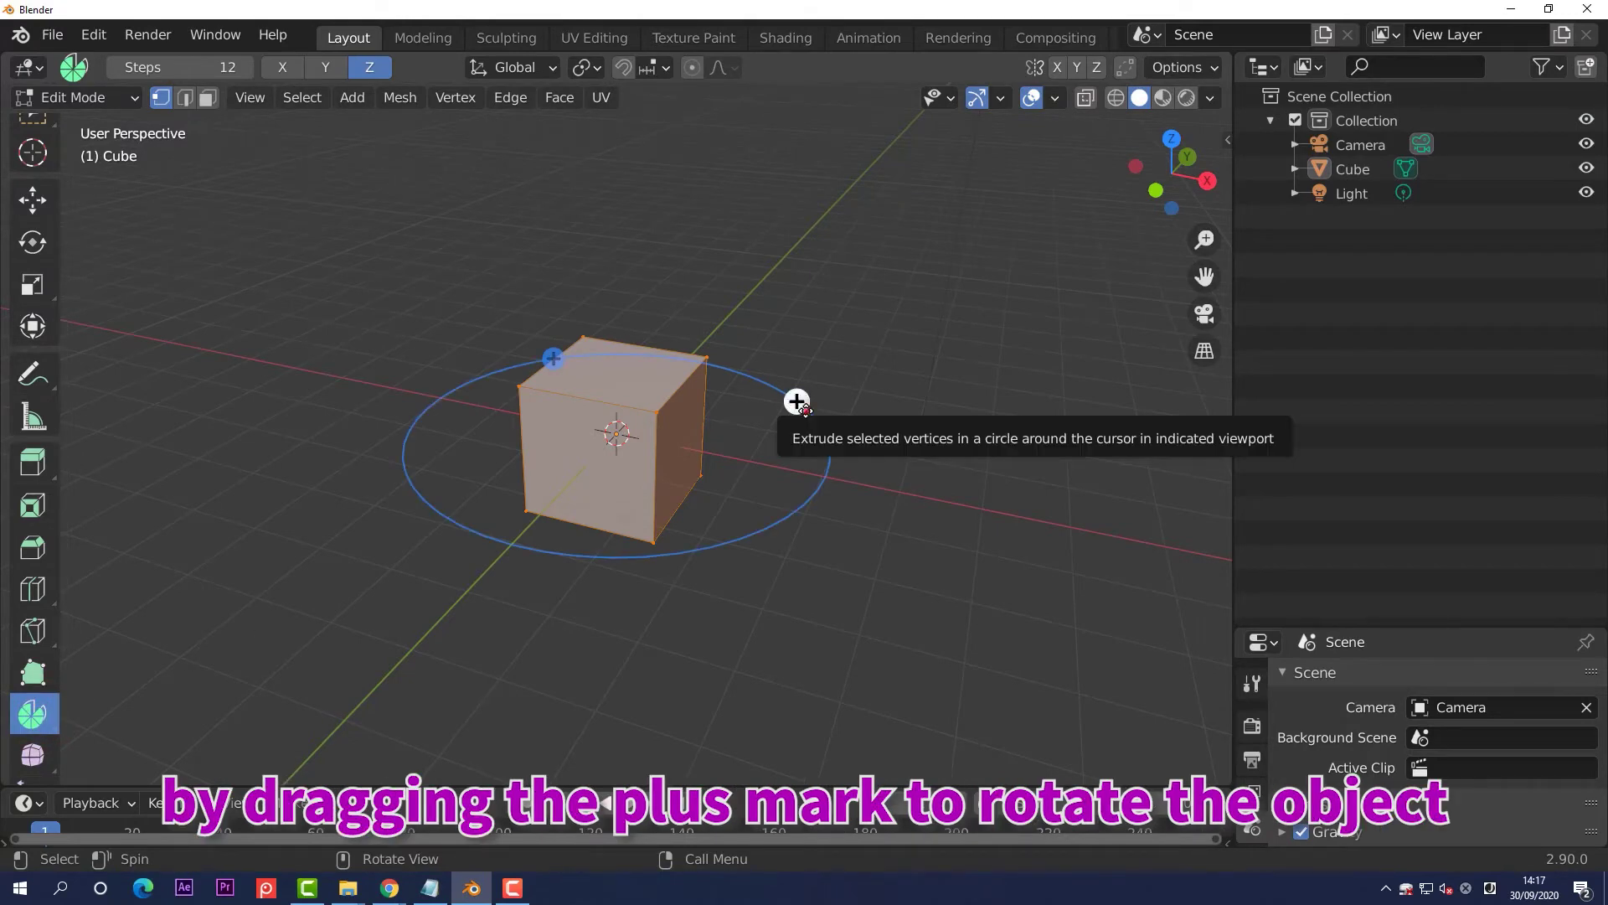
drag(797, 401, 487, 408)
middle_drag(502, 419, 681, 600)
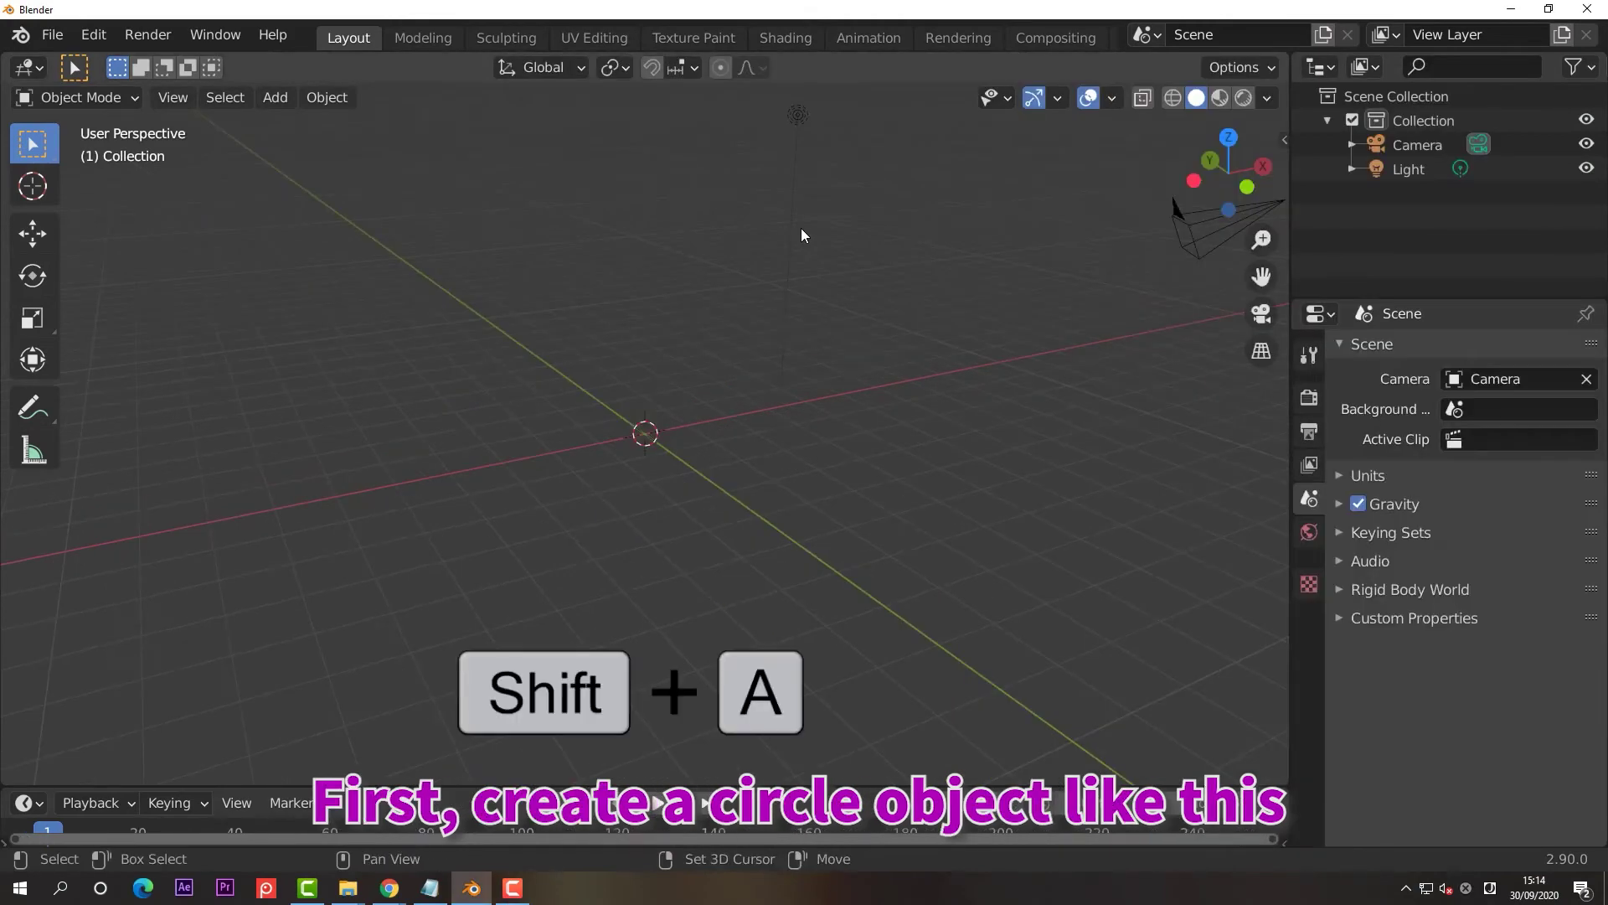
- Add a circle mesh at the origin and enter Edit Mode on it with the transform sidebar shown
key(shift+a)
mouse_move(790, 388)
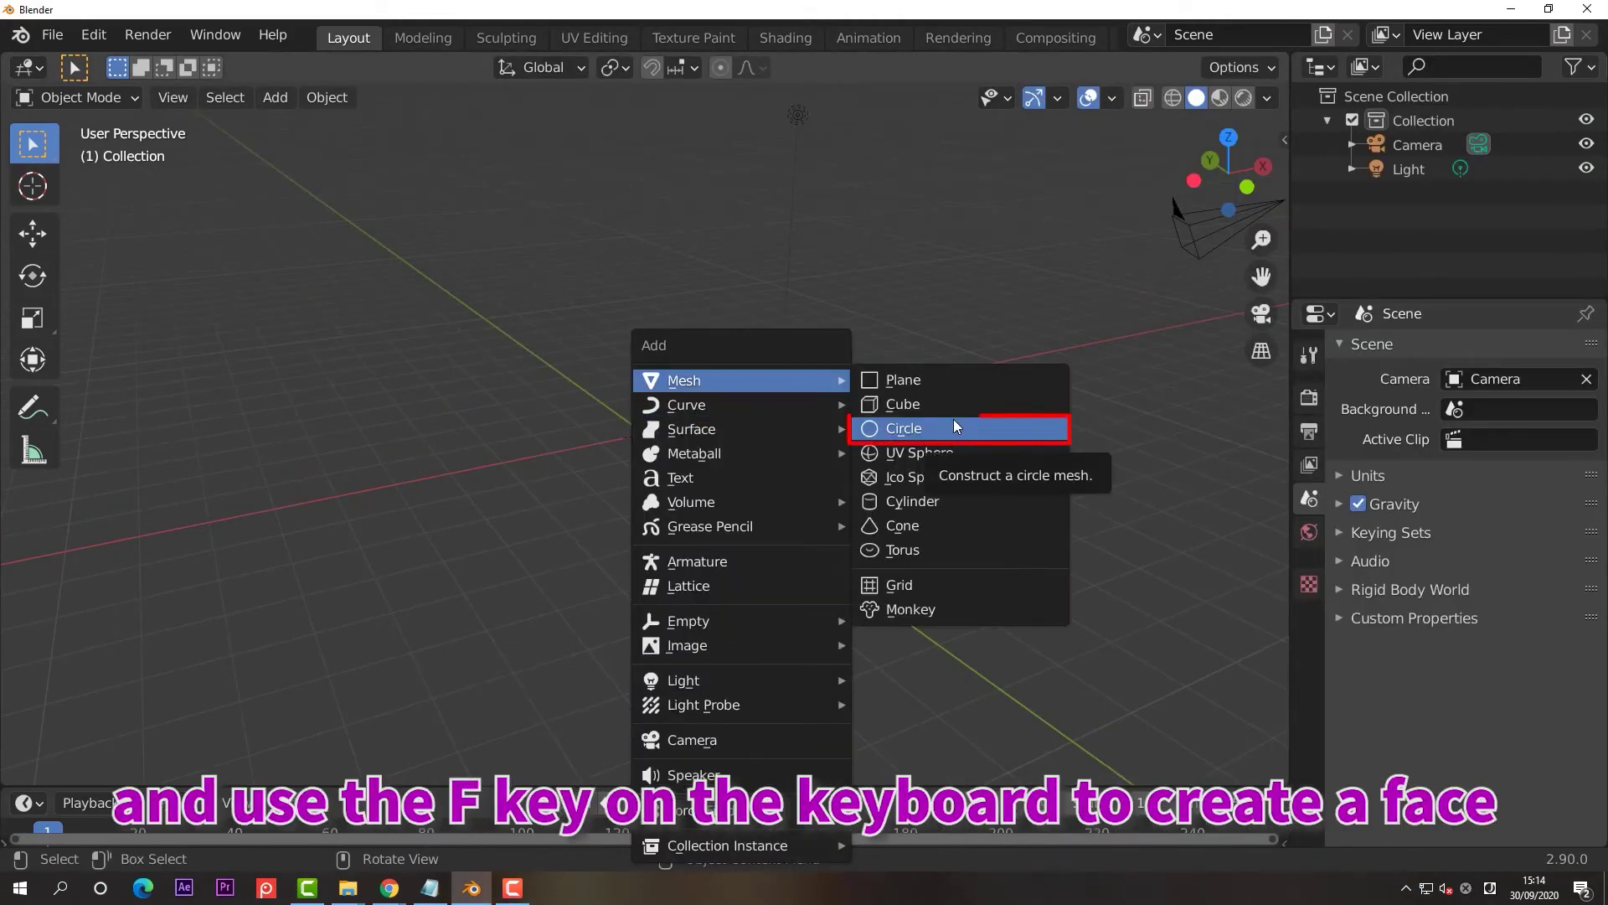
click(954, 423)
key(Tab)
key(n)
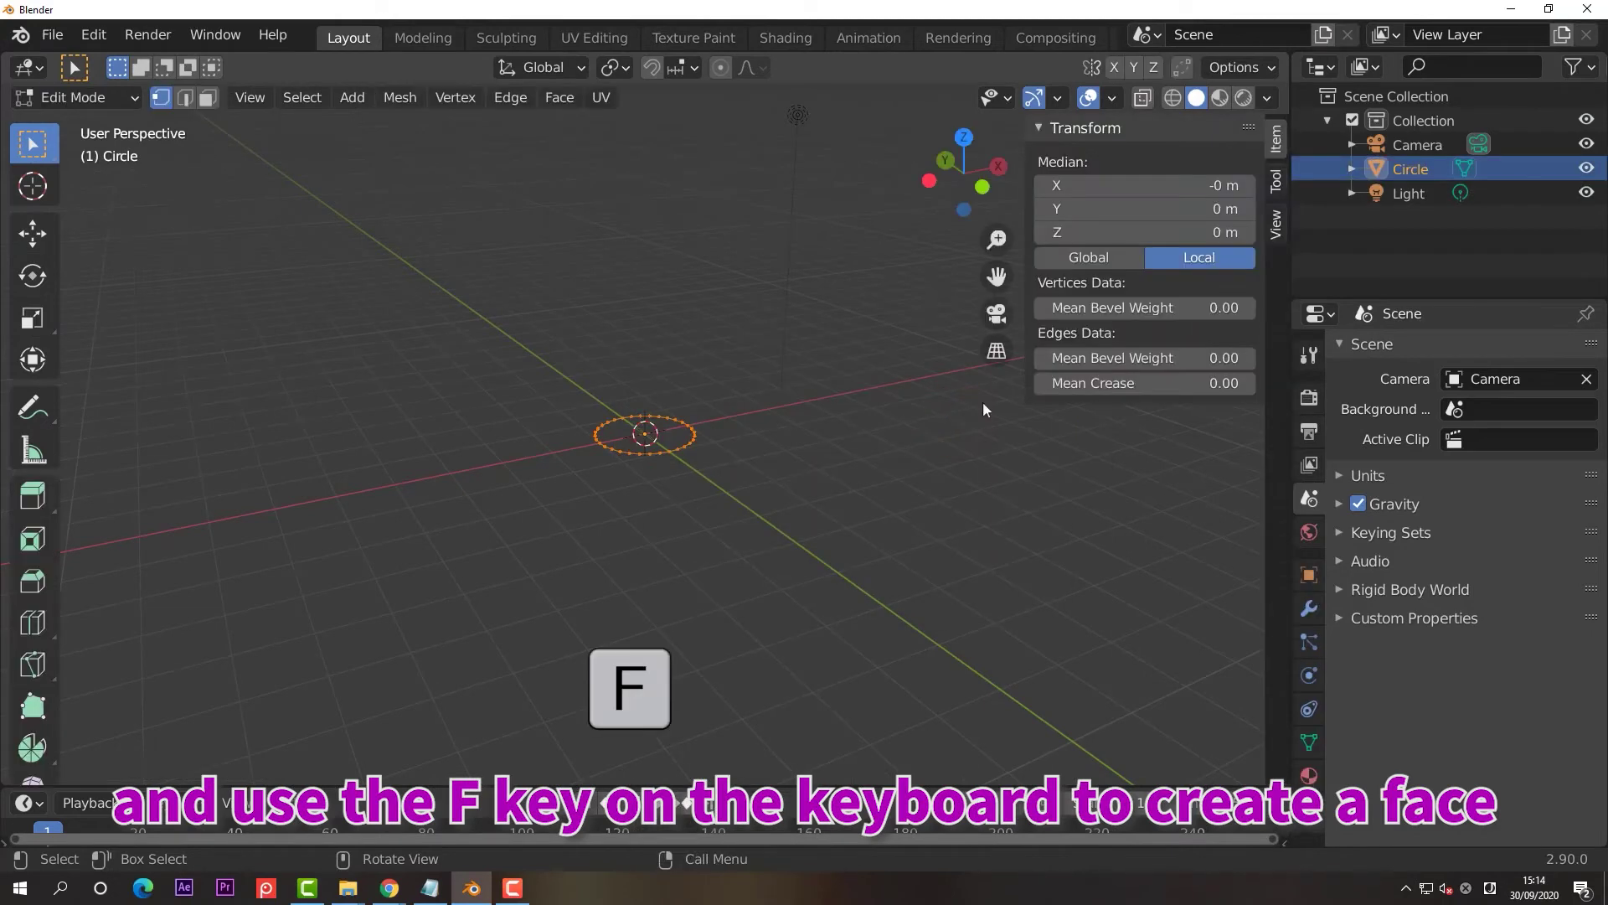
- Set the 3D cursor's Y location to -4 m to move it away from the circle's center
click(1274, 226)
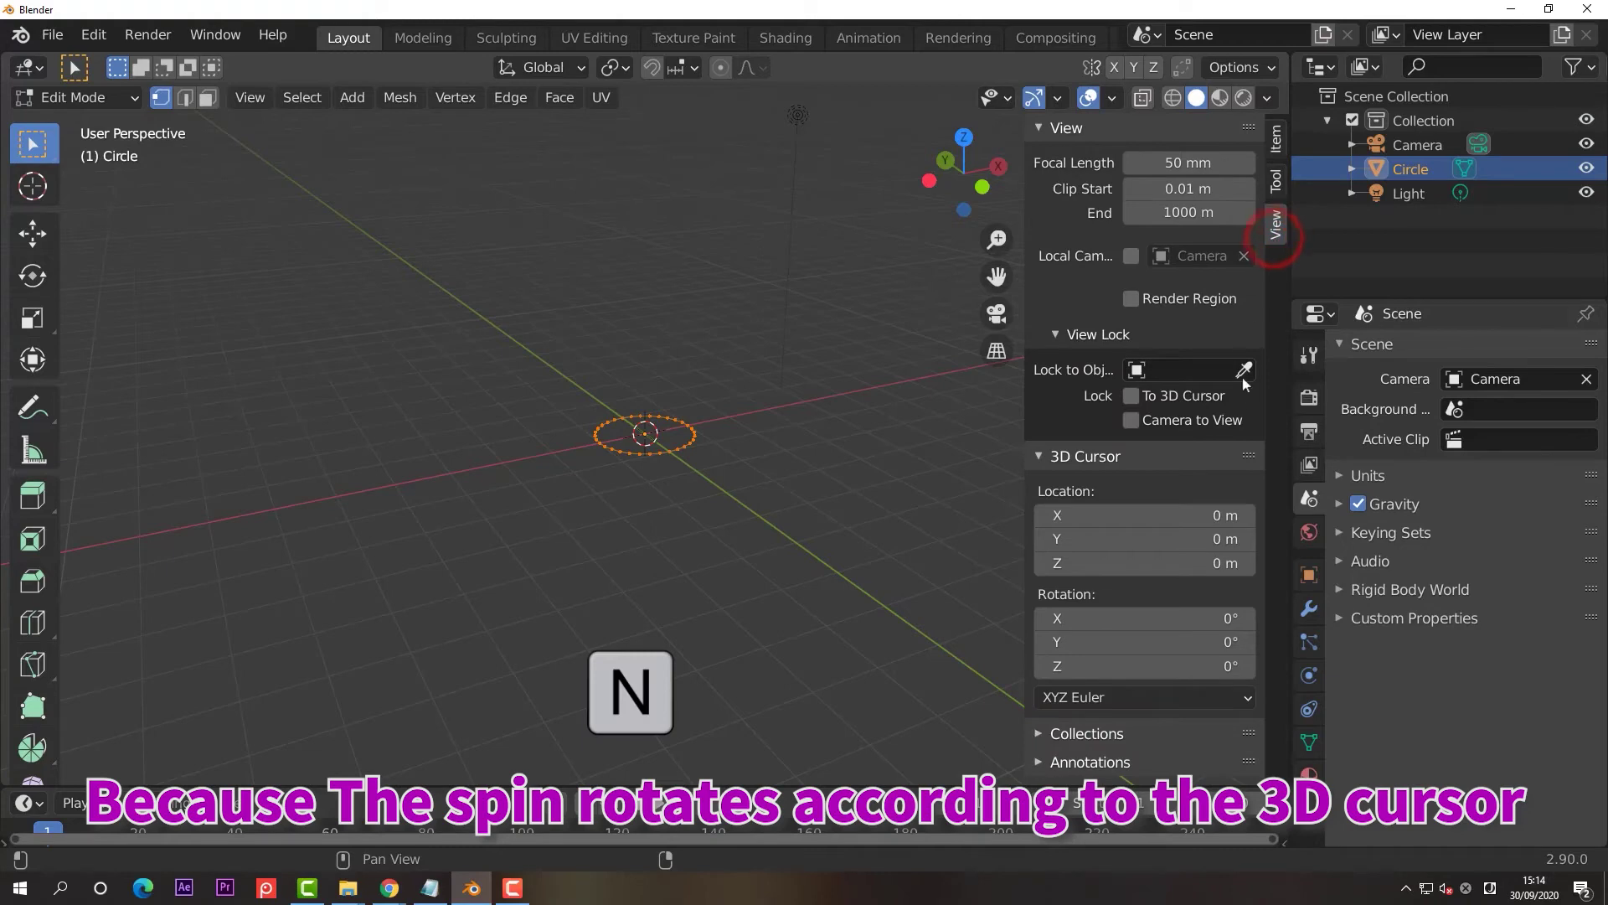
click(1204, 537)
text(-4)
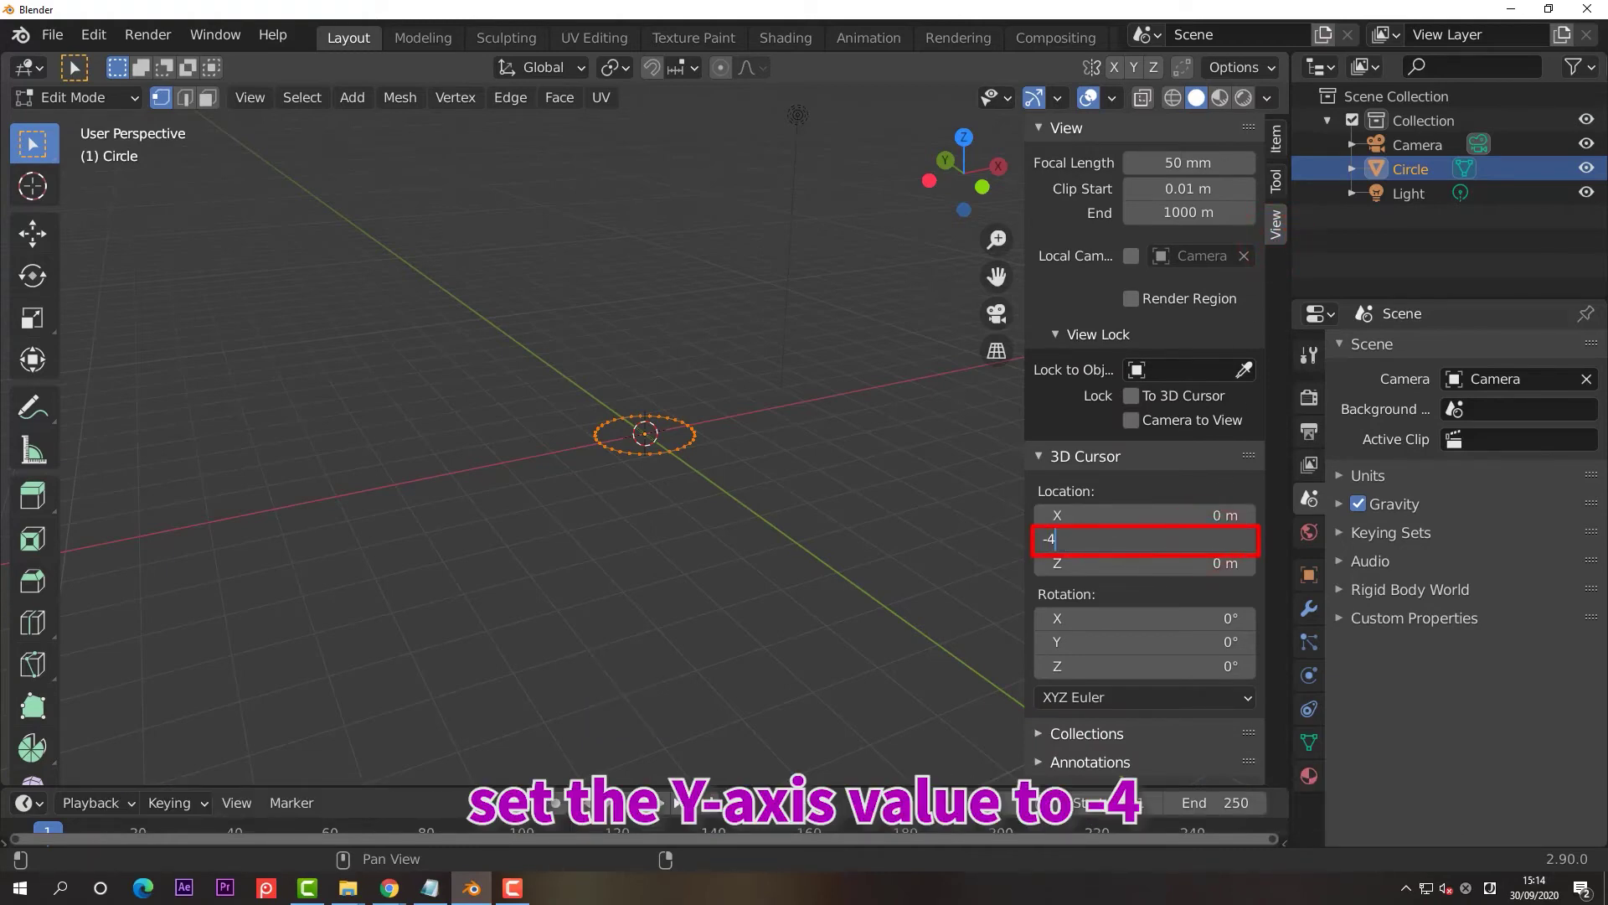
click(976, 600)
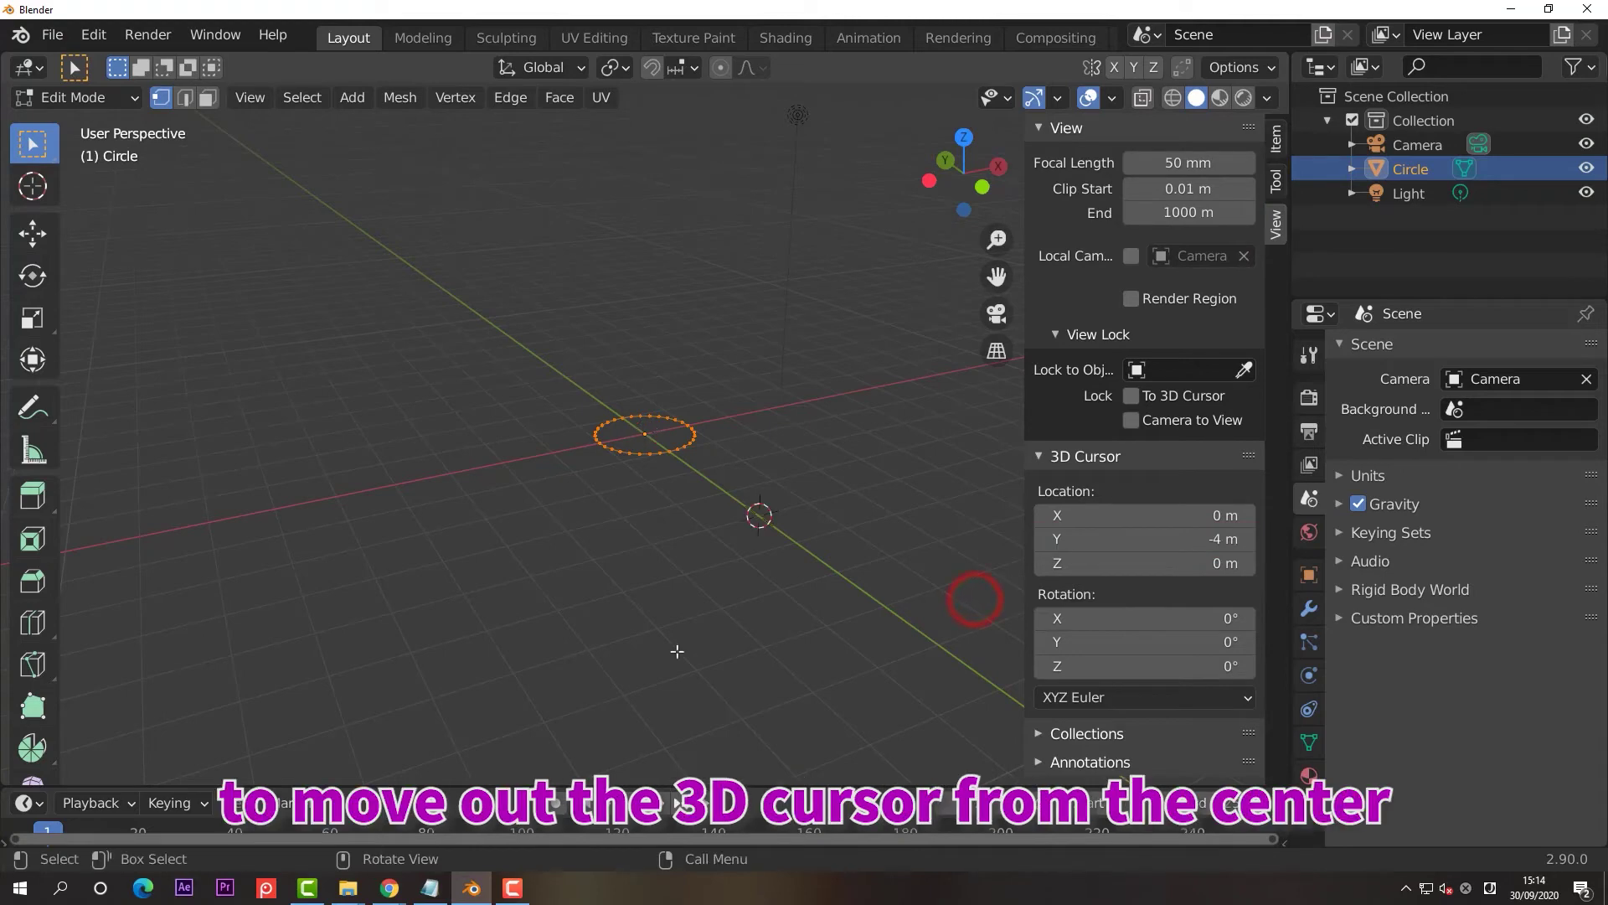
- Spin the circle mesh around the 3D cursor about the Z axis with 12 steps, and hide the sidebar
click(39, 754)
drag(545, 501, 600, 499)
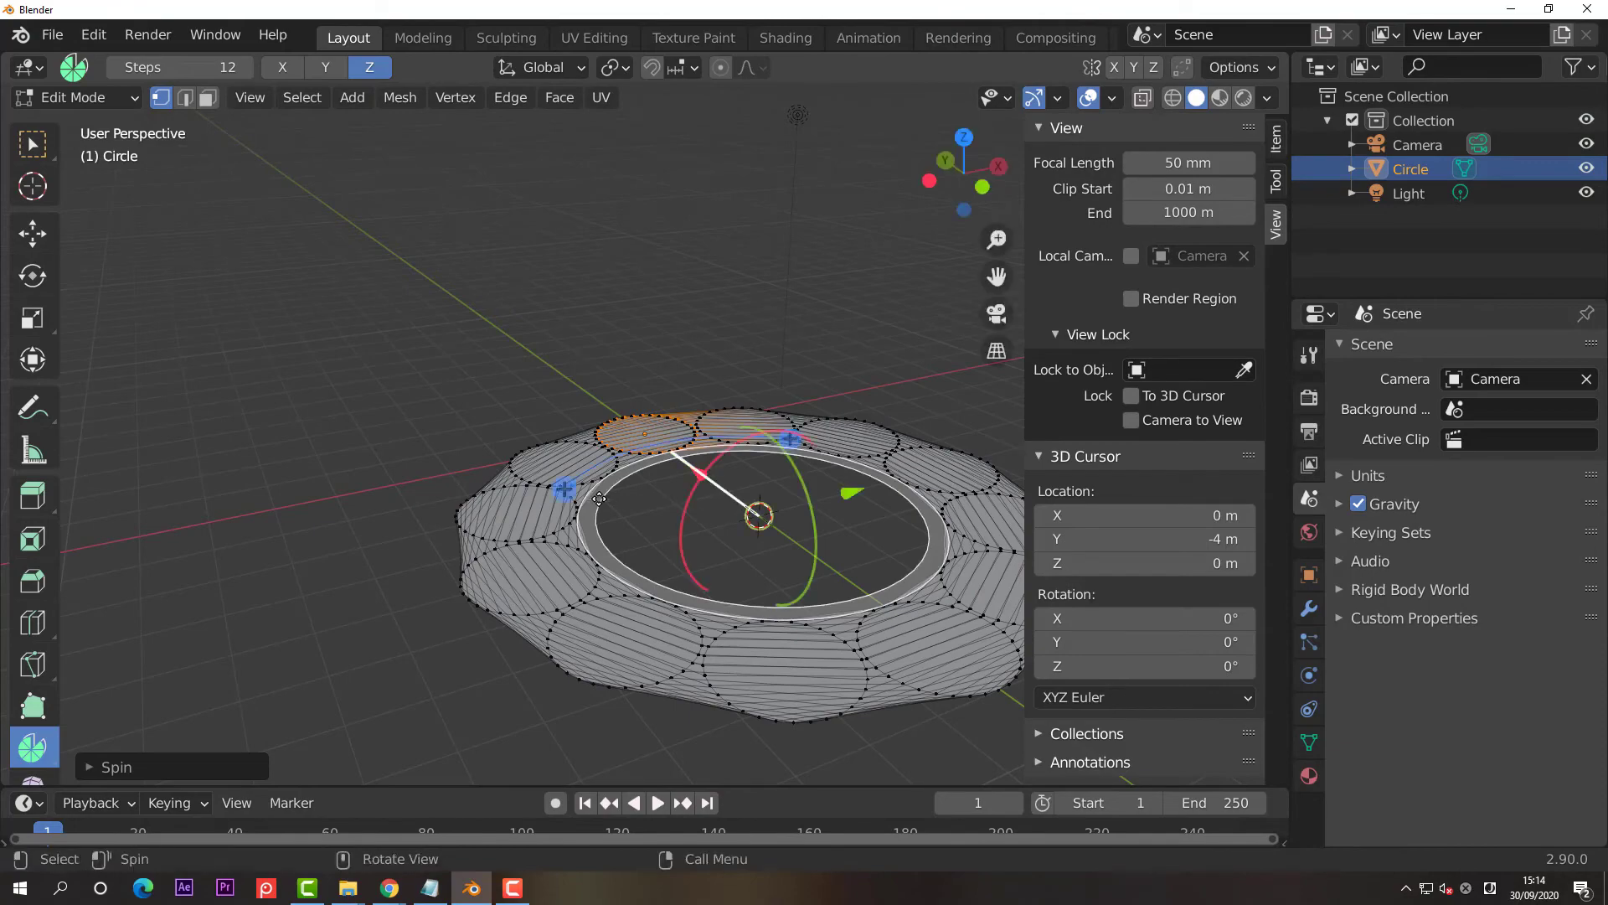
key(n)
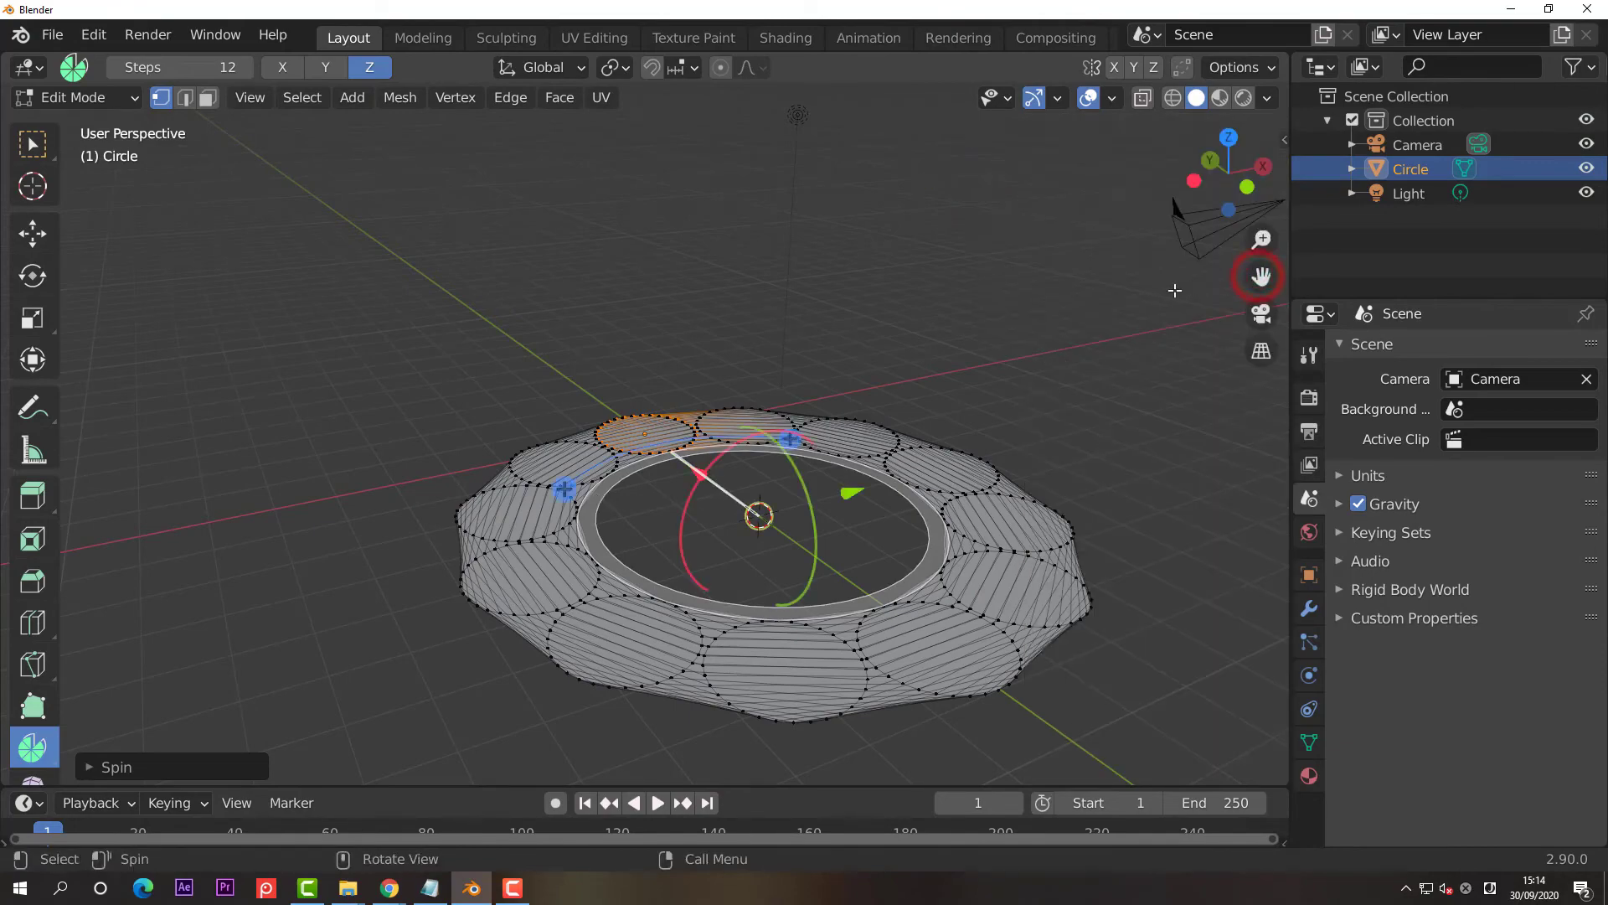
middle_drag(1175, 289, 1192, 281)
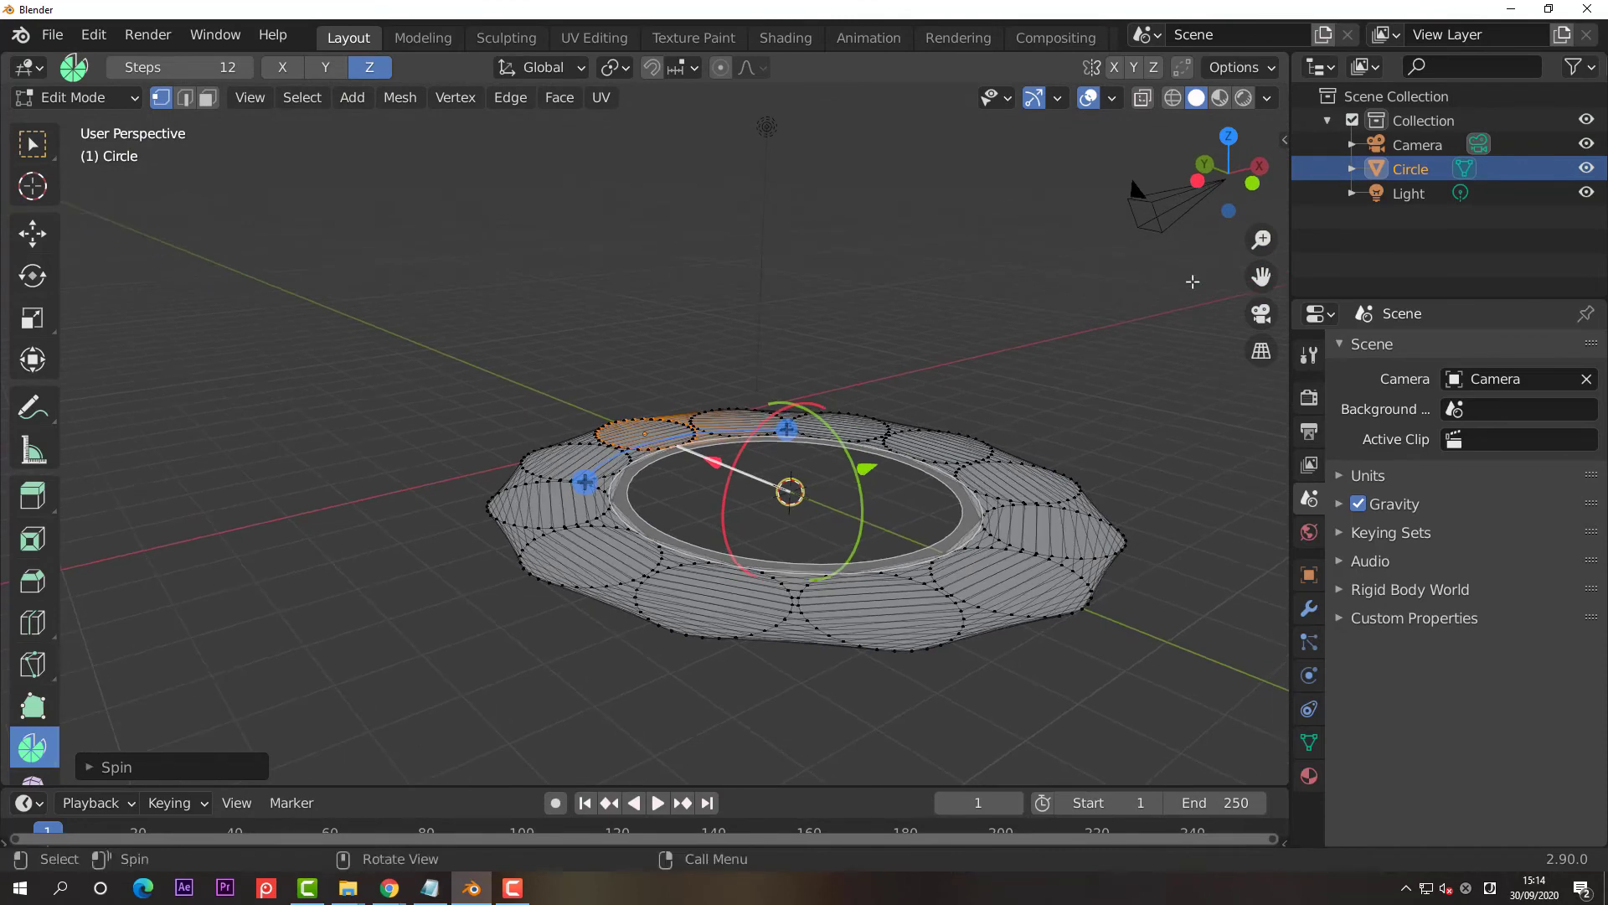
- Set the spin's axis X value to 1 and axis Z value to 0 so the ring stands upright
click(227, 777)
click(294, 710)
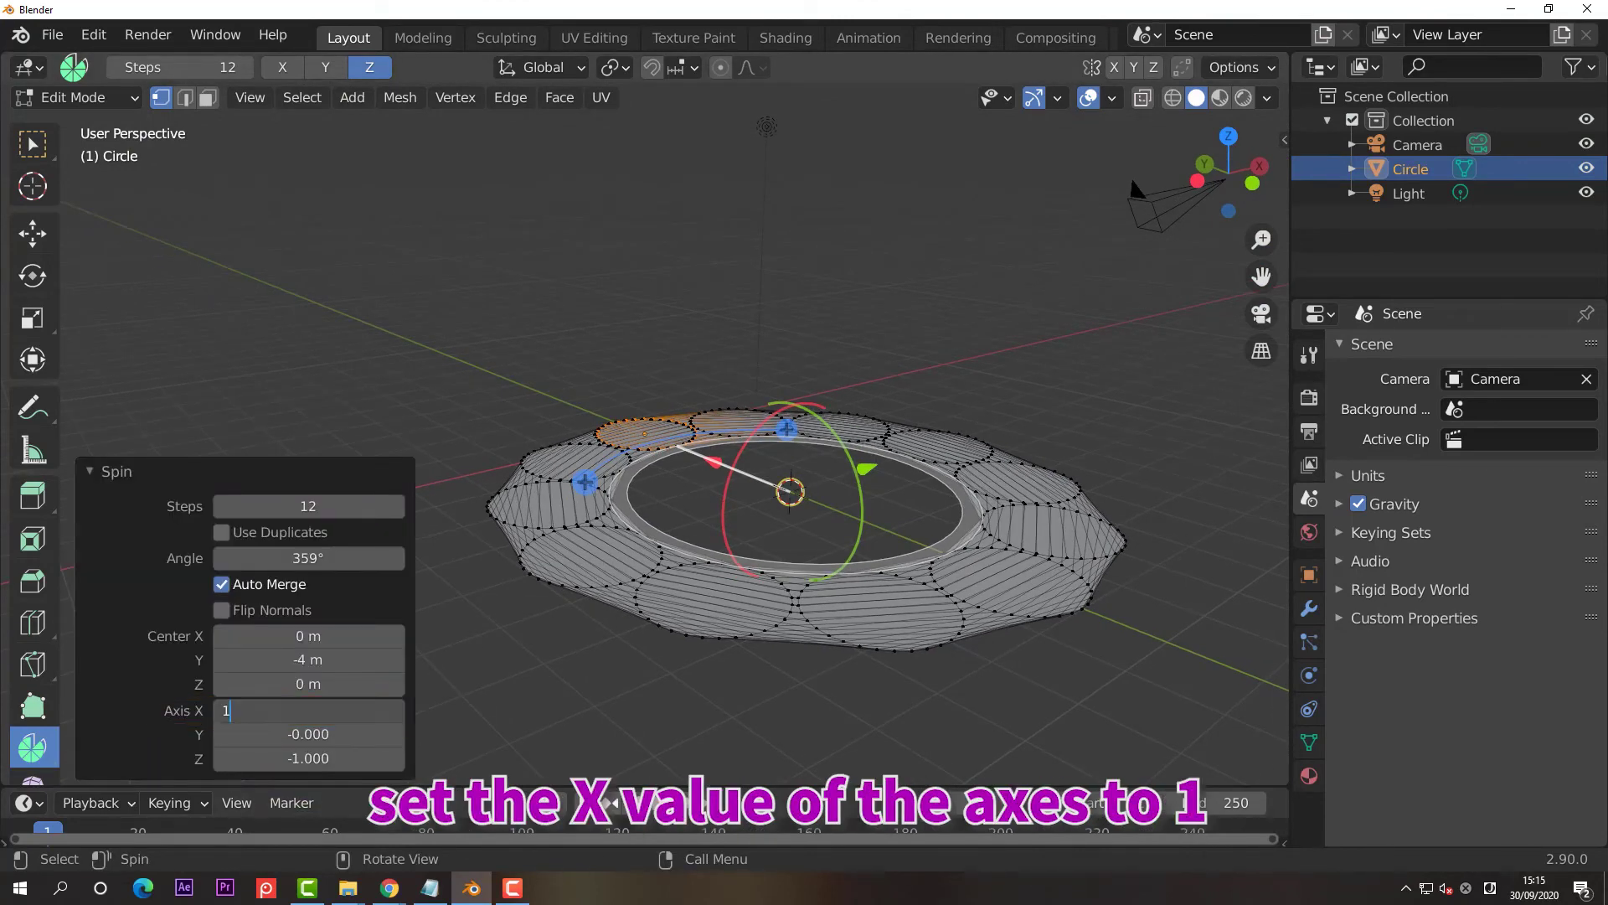
text(1)
key(Return)
click(292, 759)
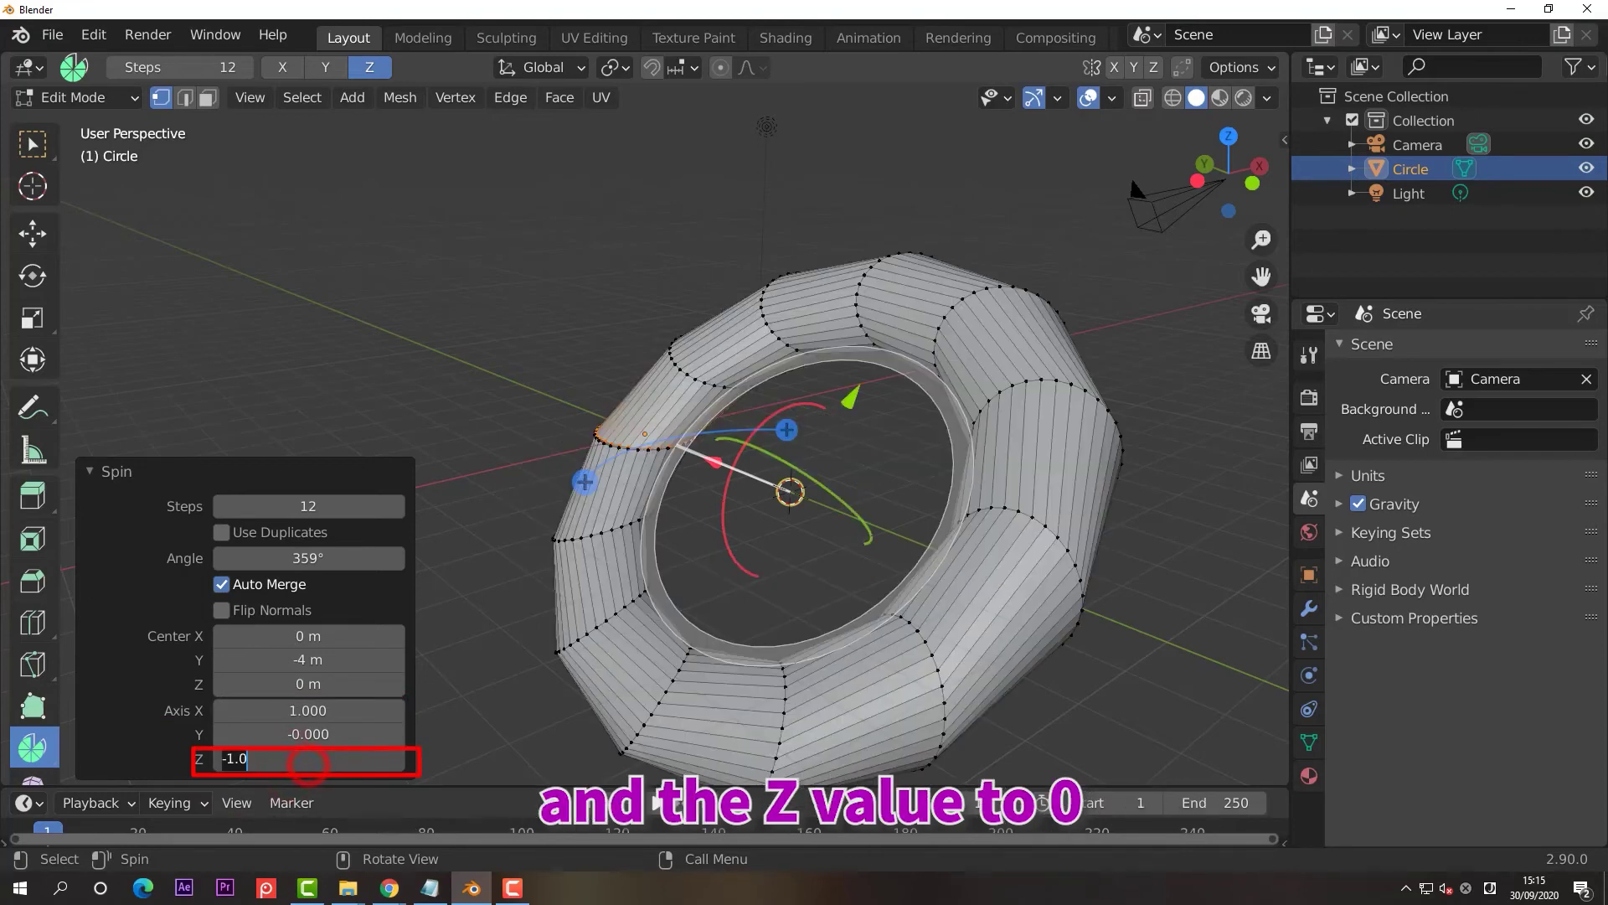
text(0)
key(Return)
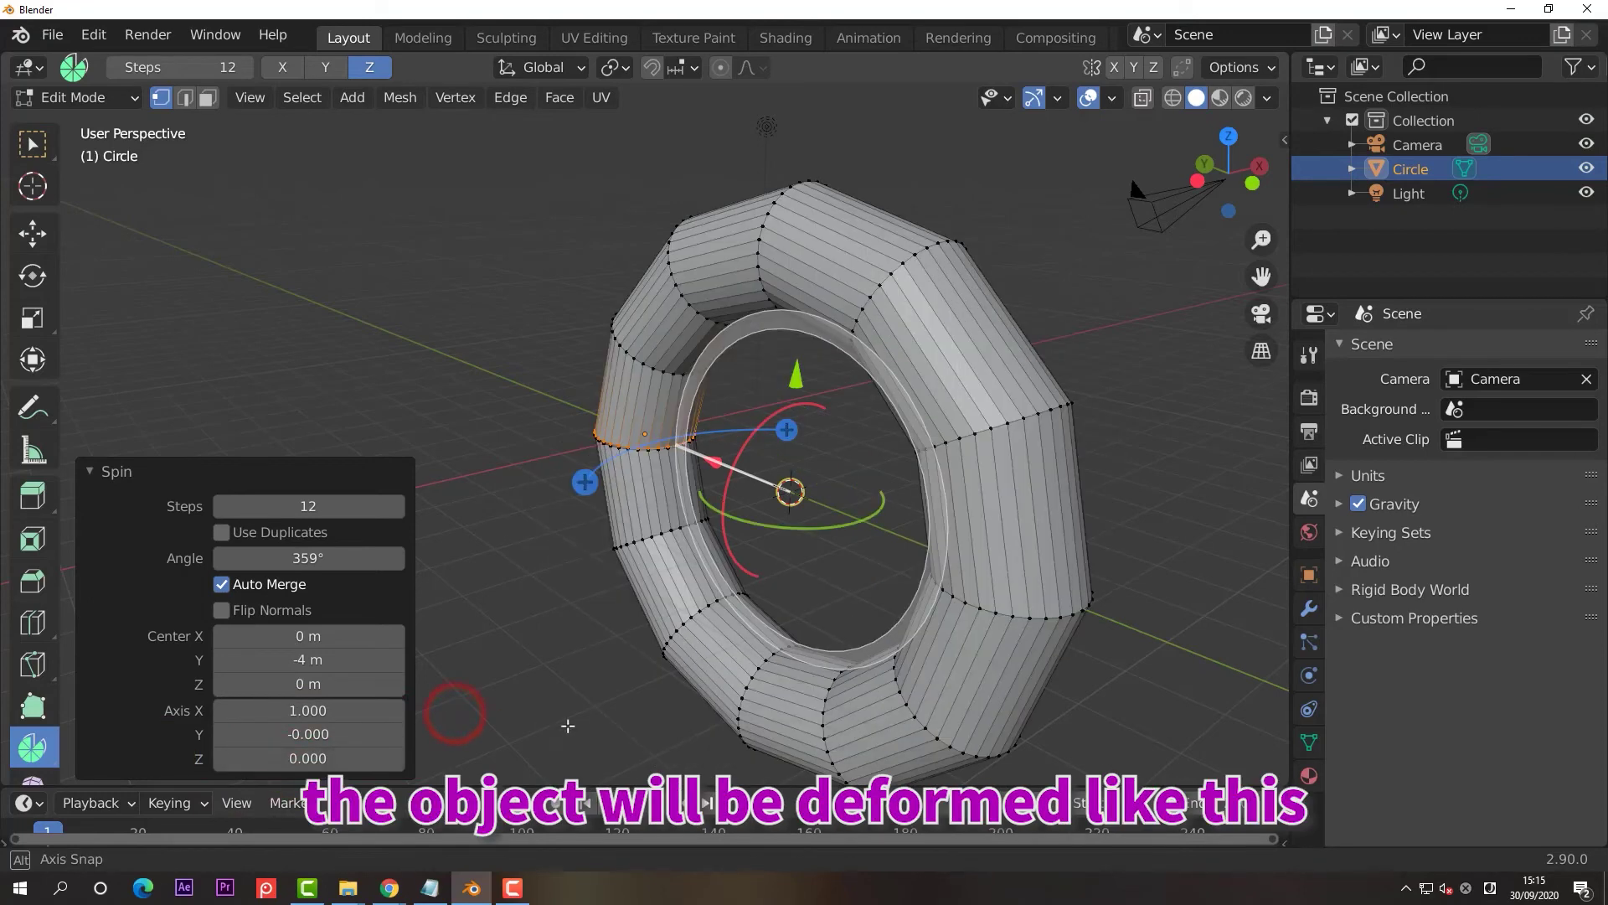
- Set the number of spin steps to 24 for a smoother ring
middle_drag(449, 708, 603, 720)
click(308, 506)
text(24)
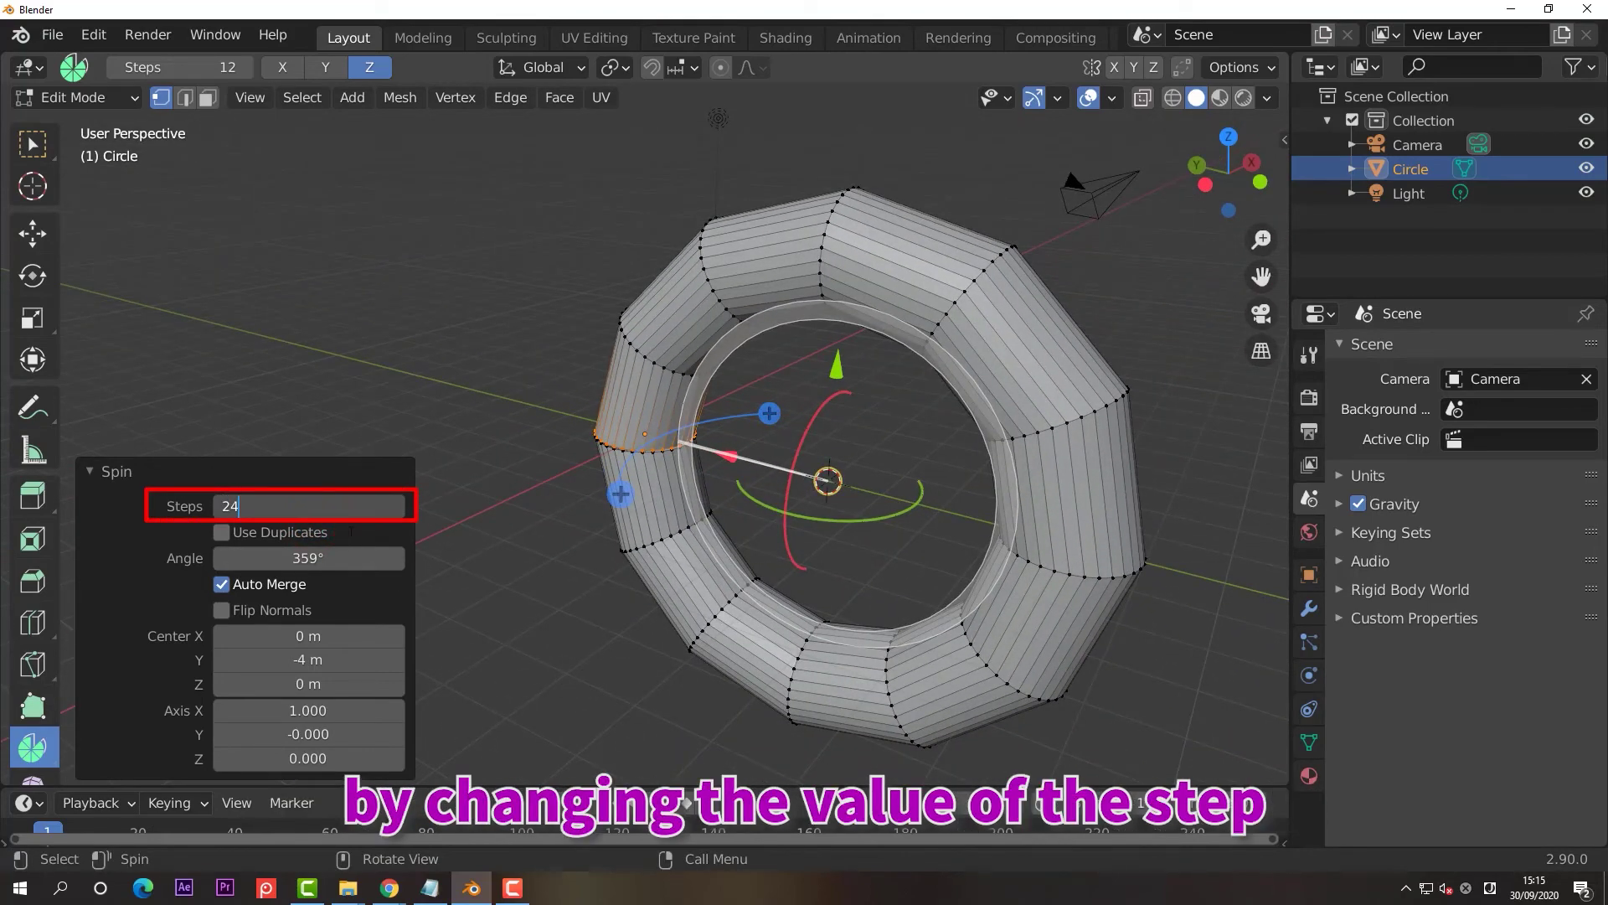
click(475, 588)
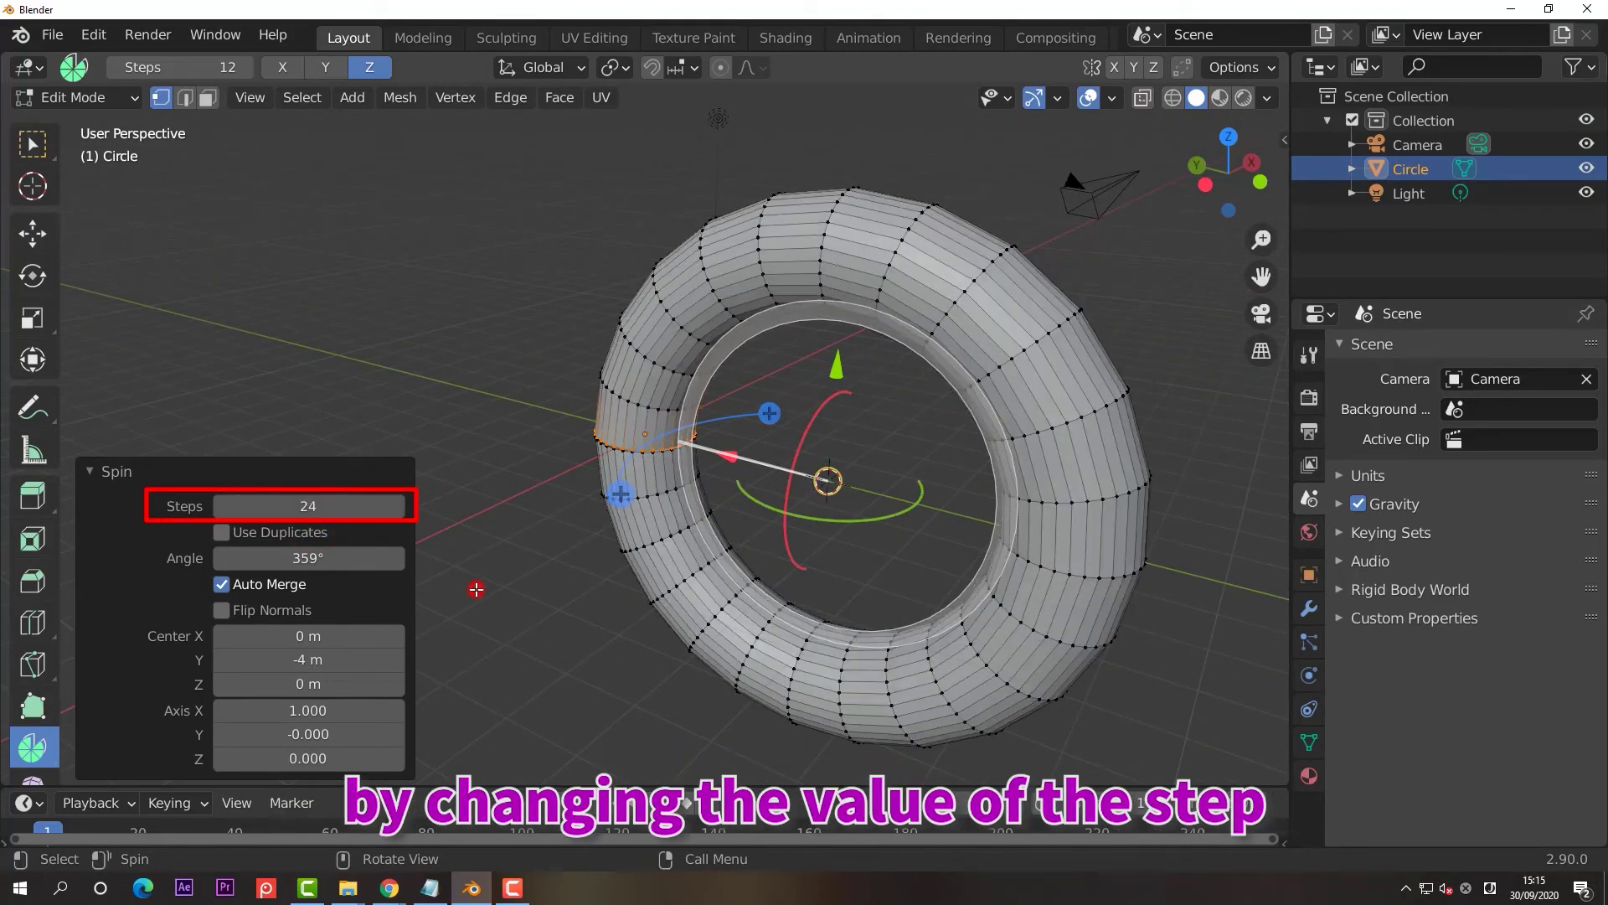
- Switch Use Duplicates on and off again for the spin, and try a spin angle of 180°
click(256, 536)
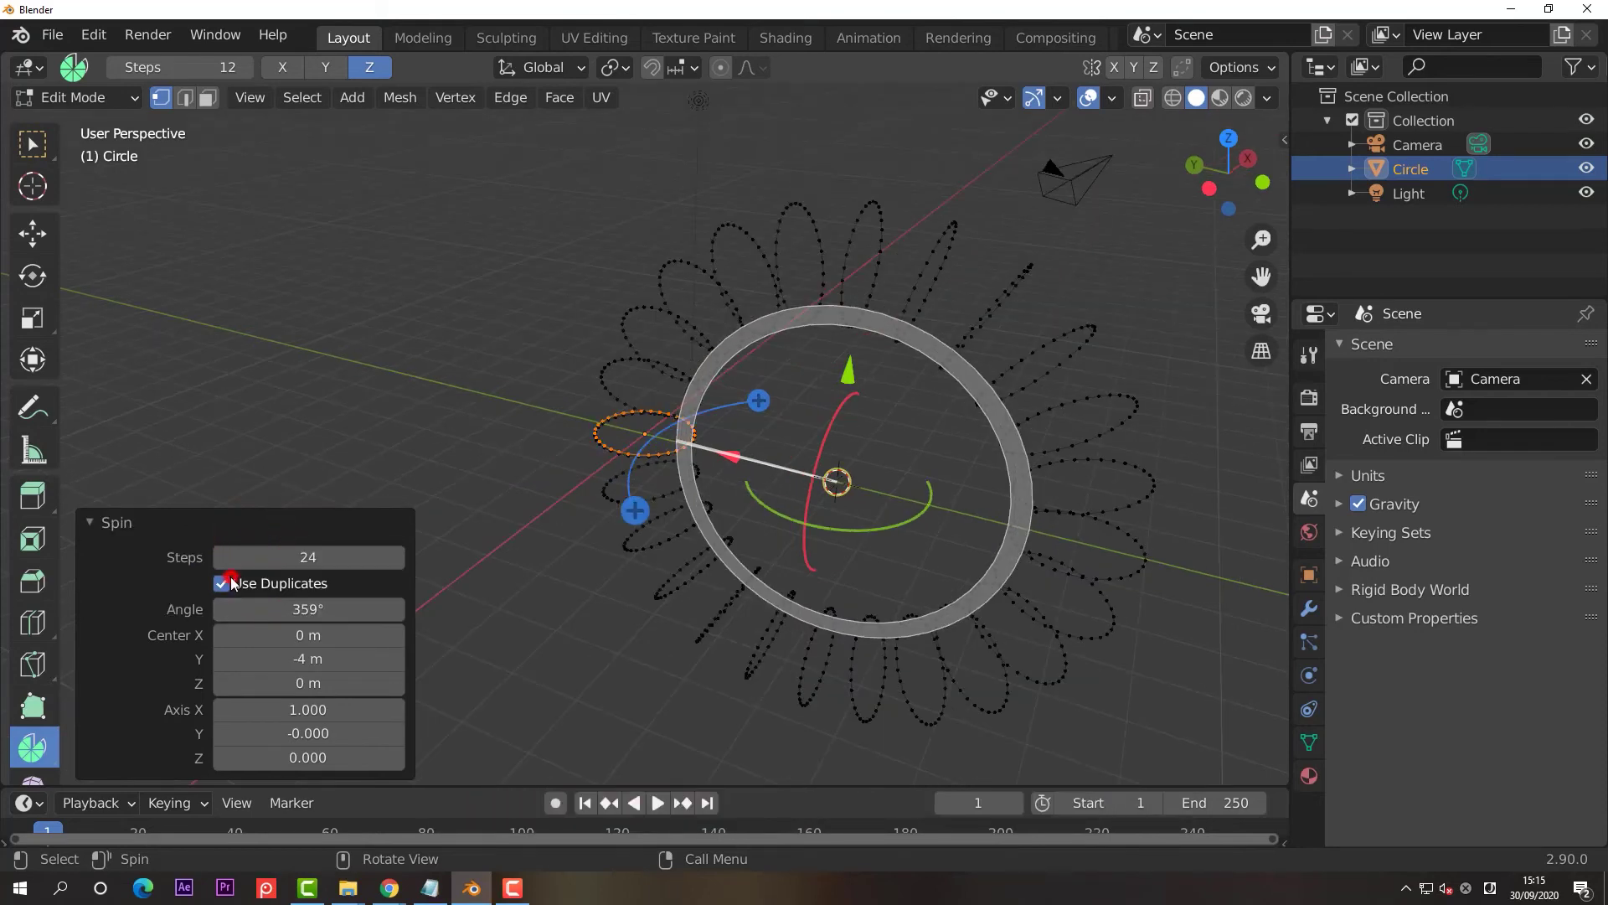
click(222, 584)
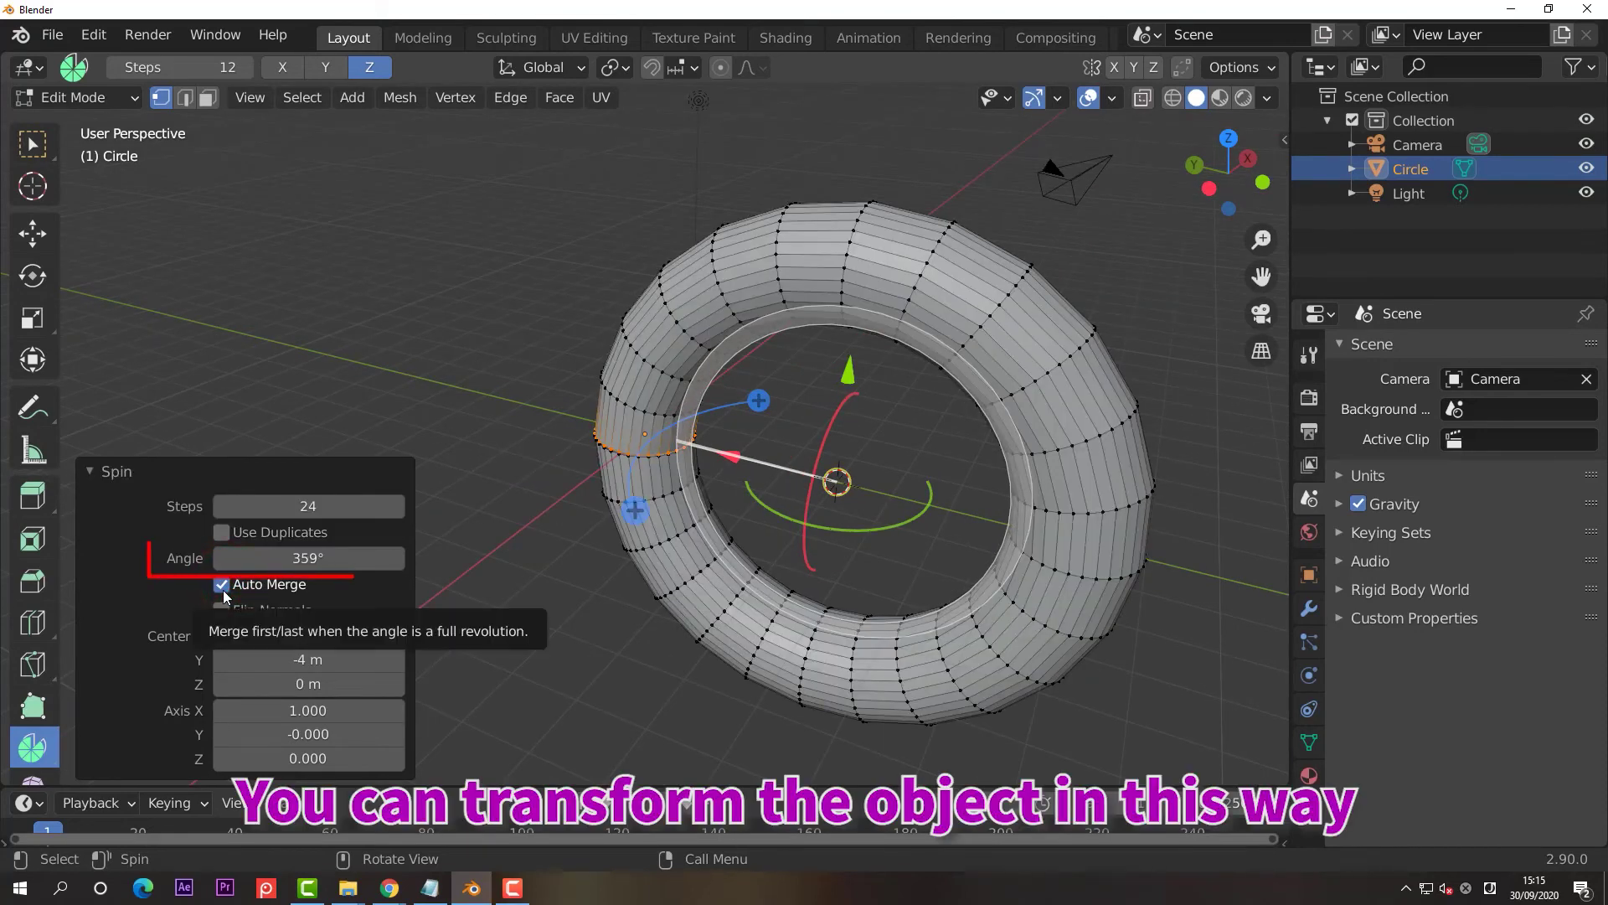
click(290, 557)
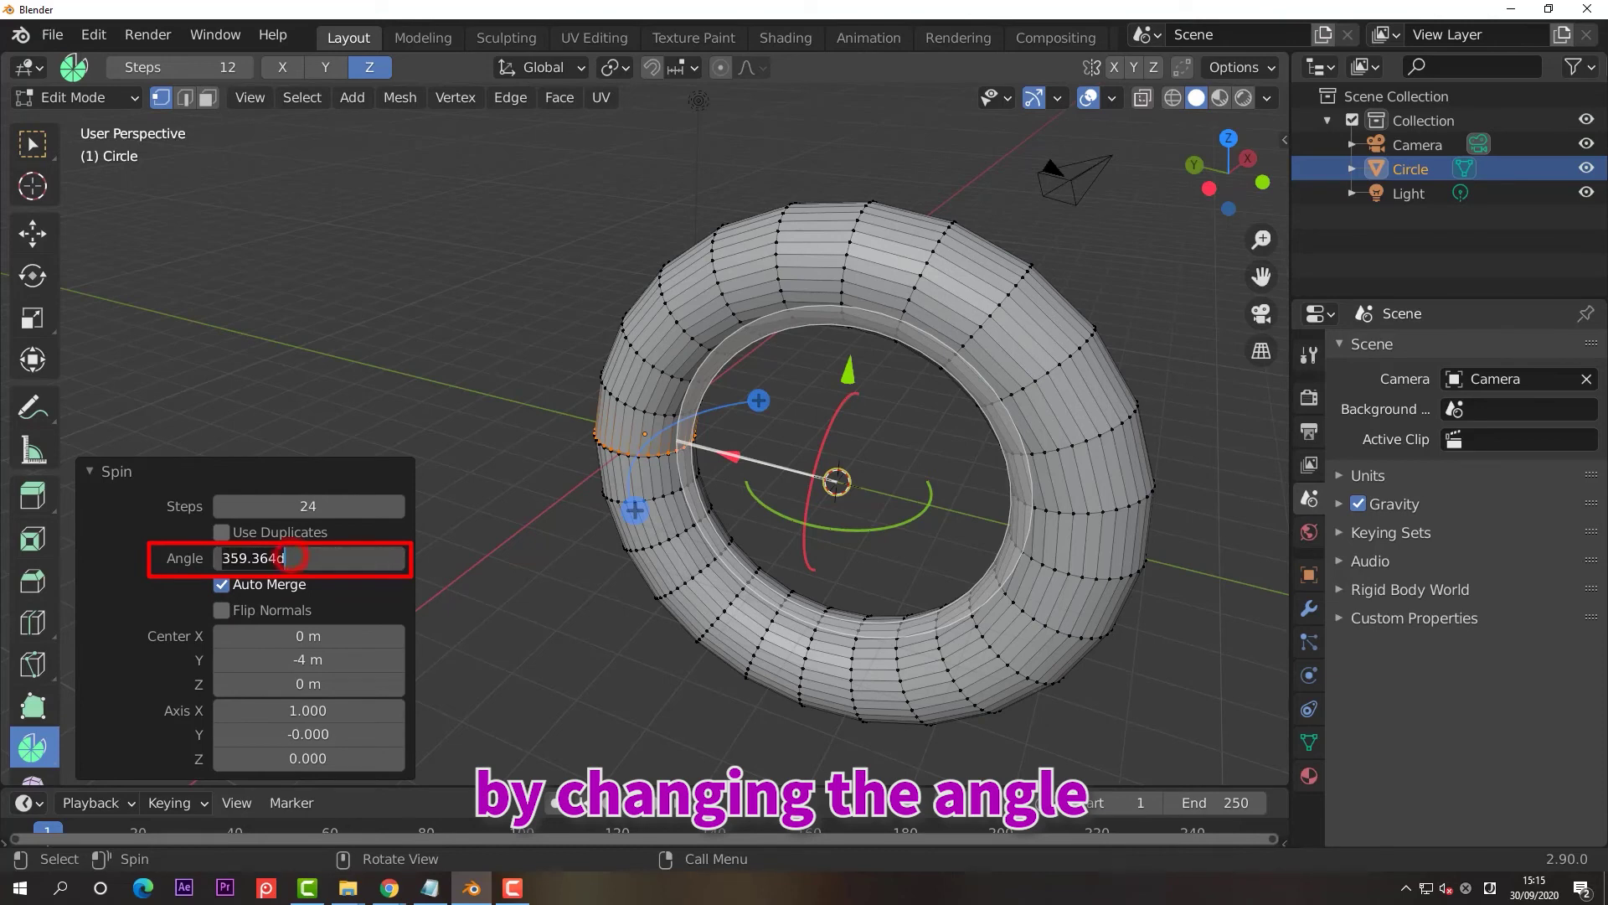
click(285, 557)
key(ctrl+a)
text(180)
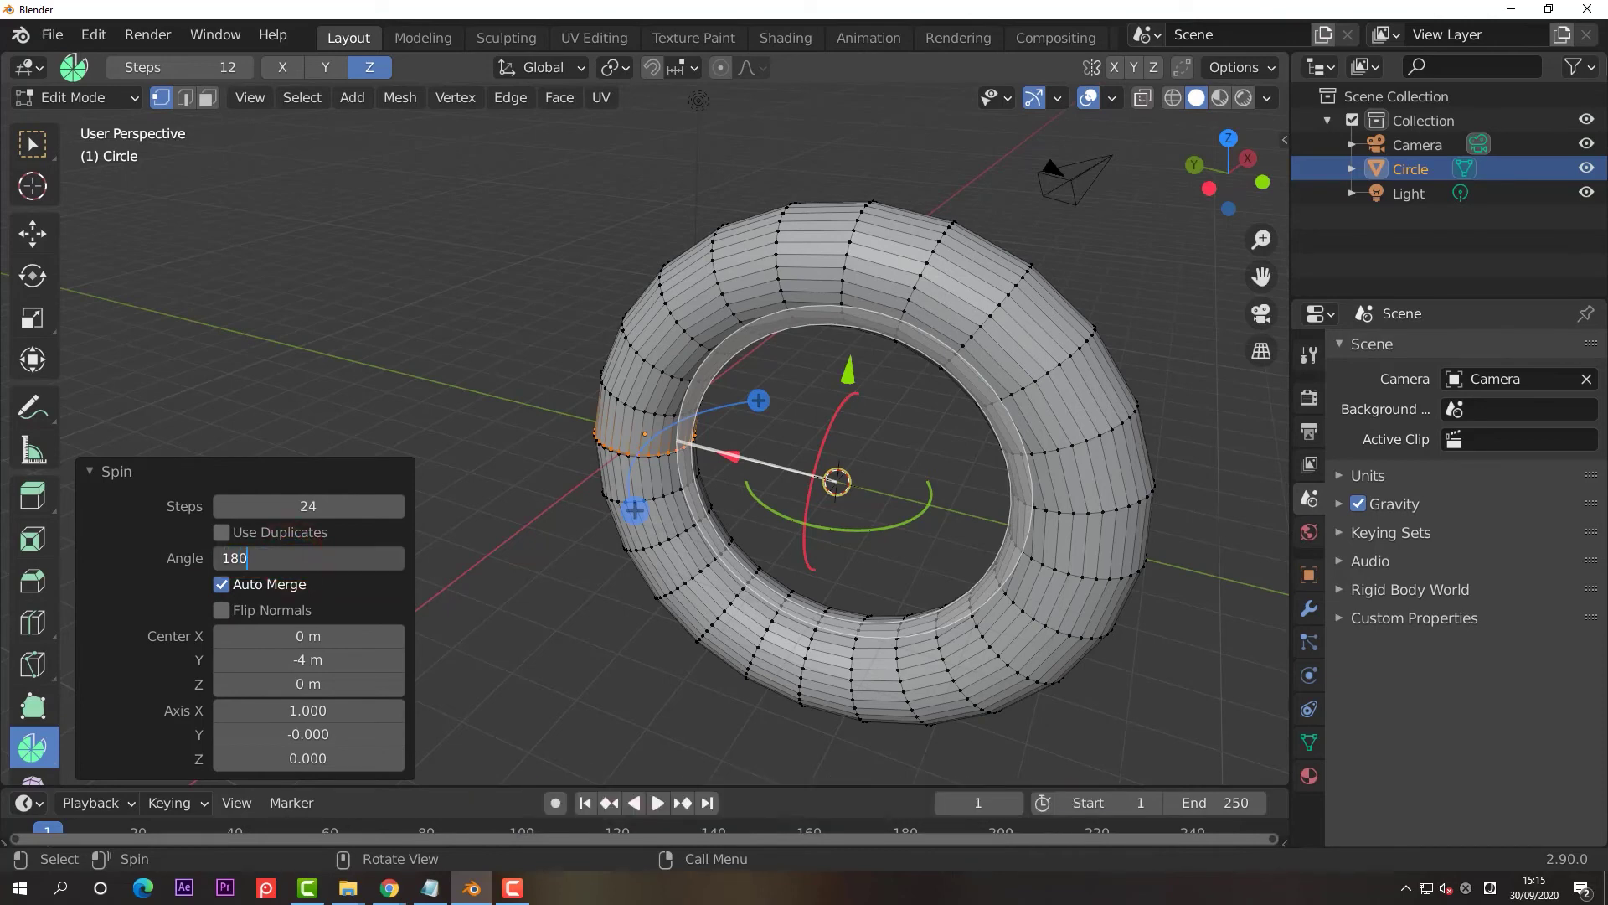
click(592, 619)
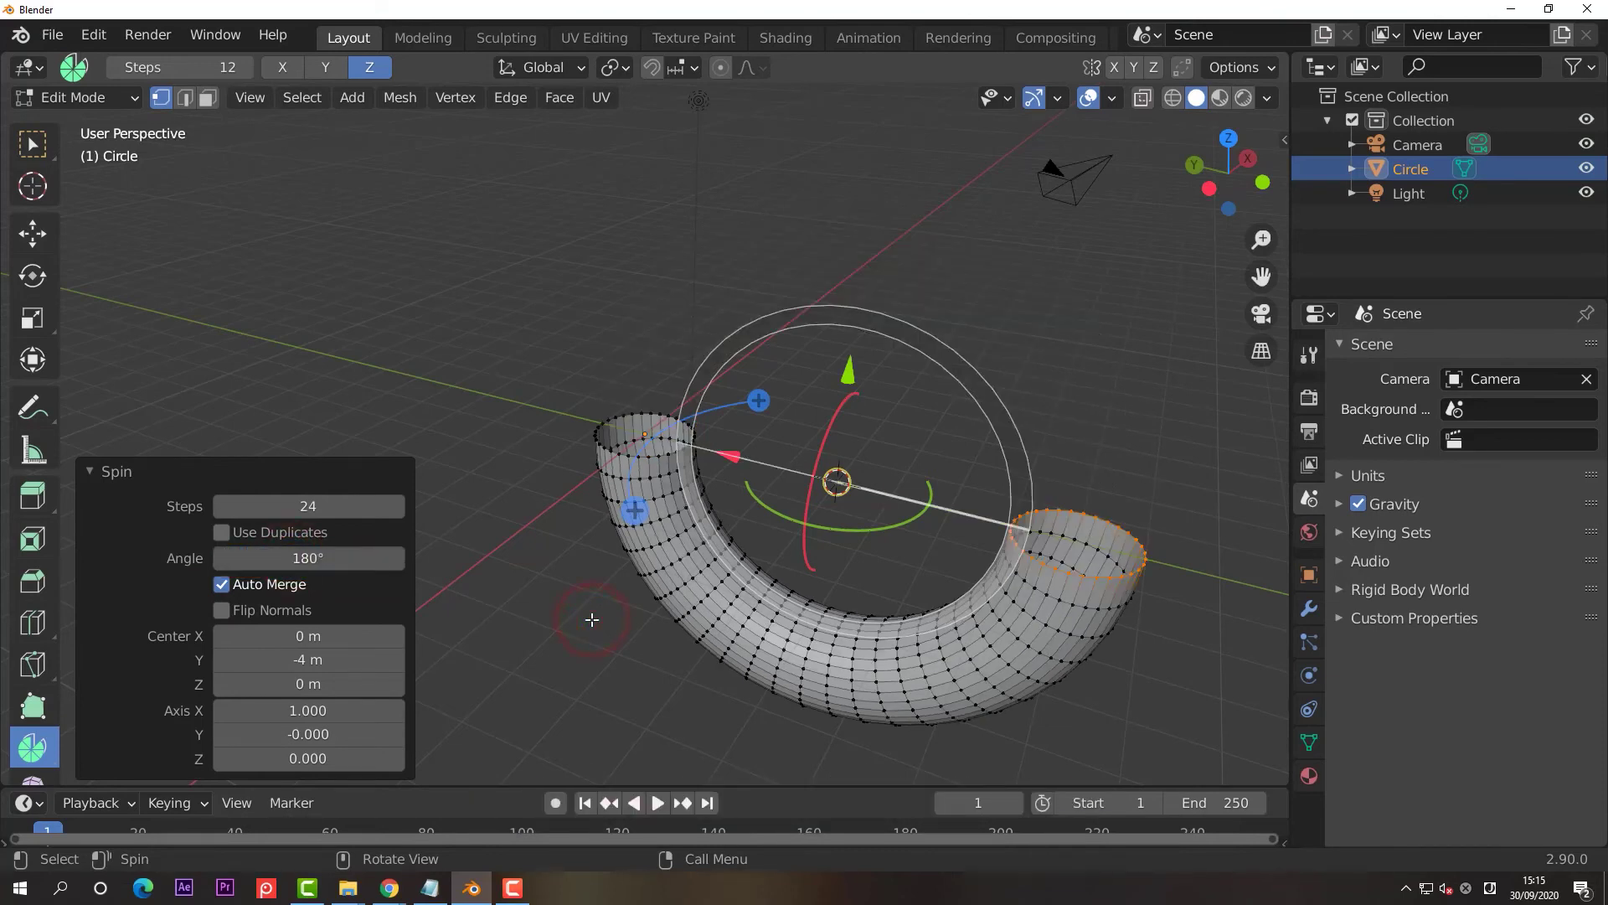
- Set the spin angle to 360° to close the ring
middle_drag(591, 619, 536, 607)
double_click(329, 559)
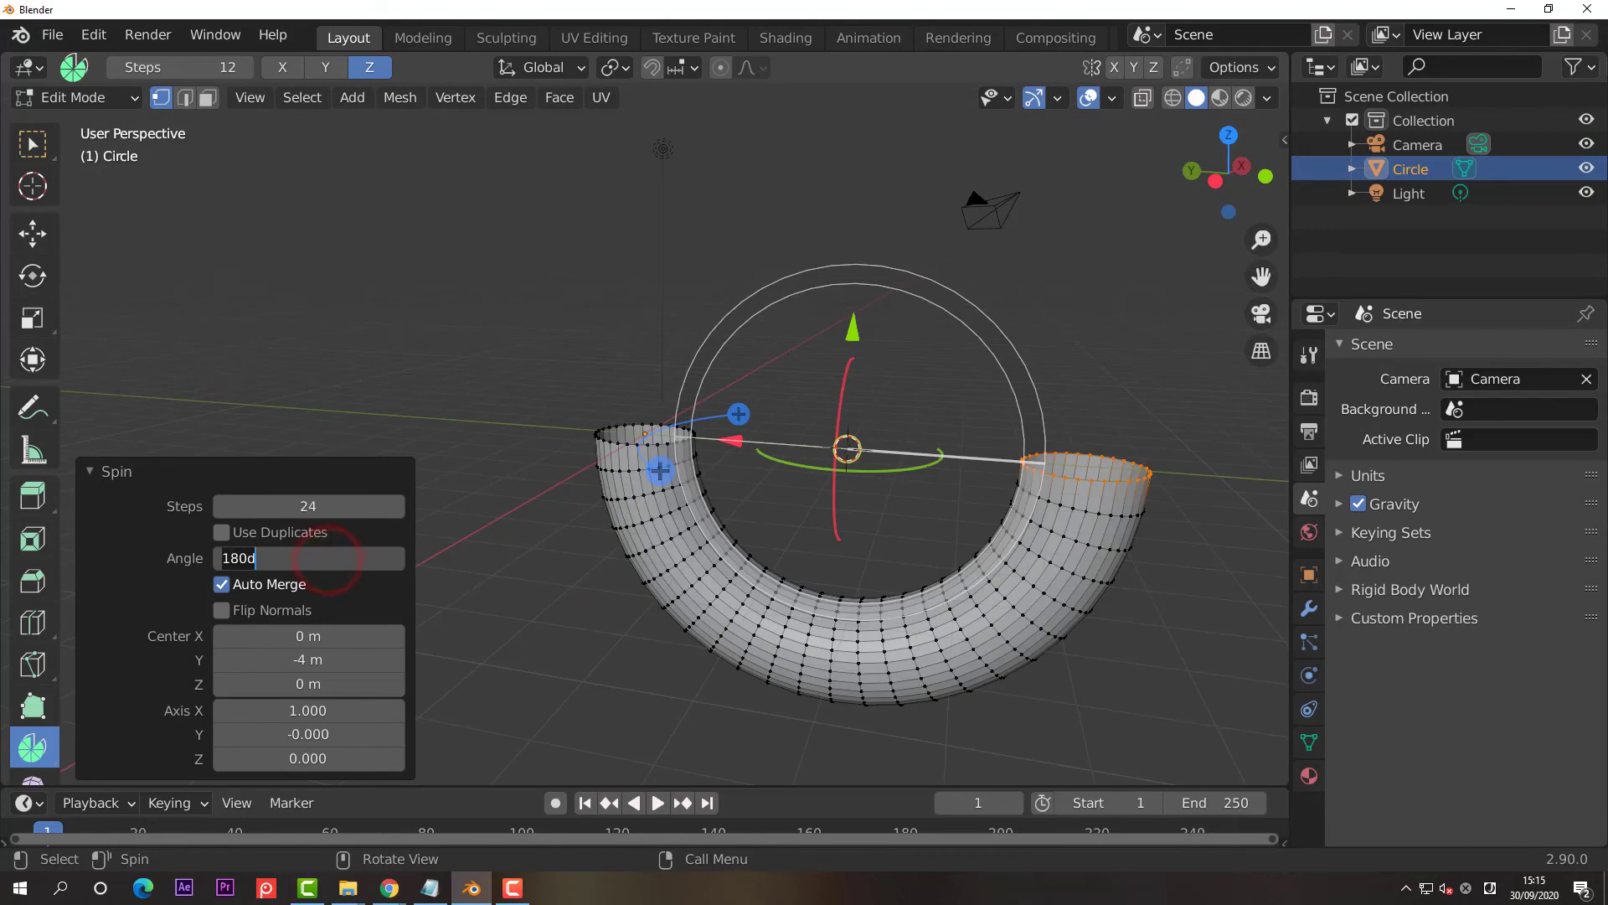
key(ctrl+a)
text(36)
click(592, 594)
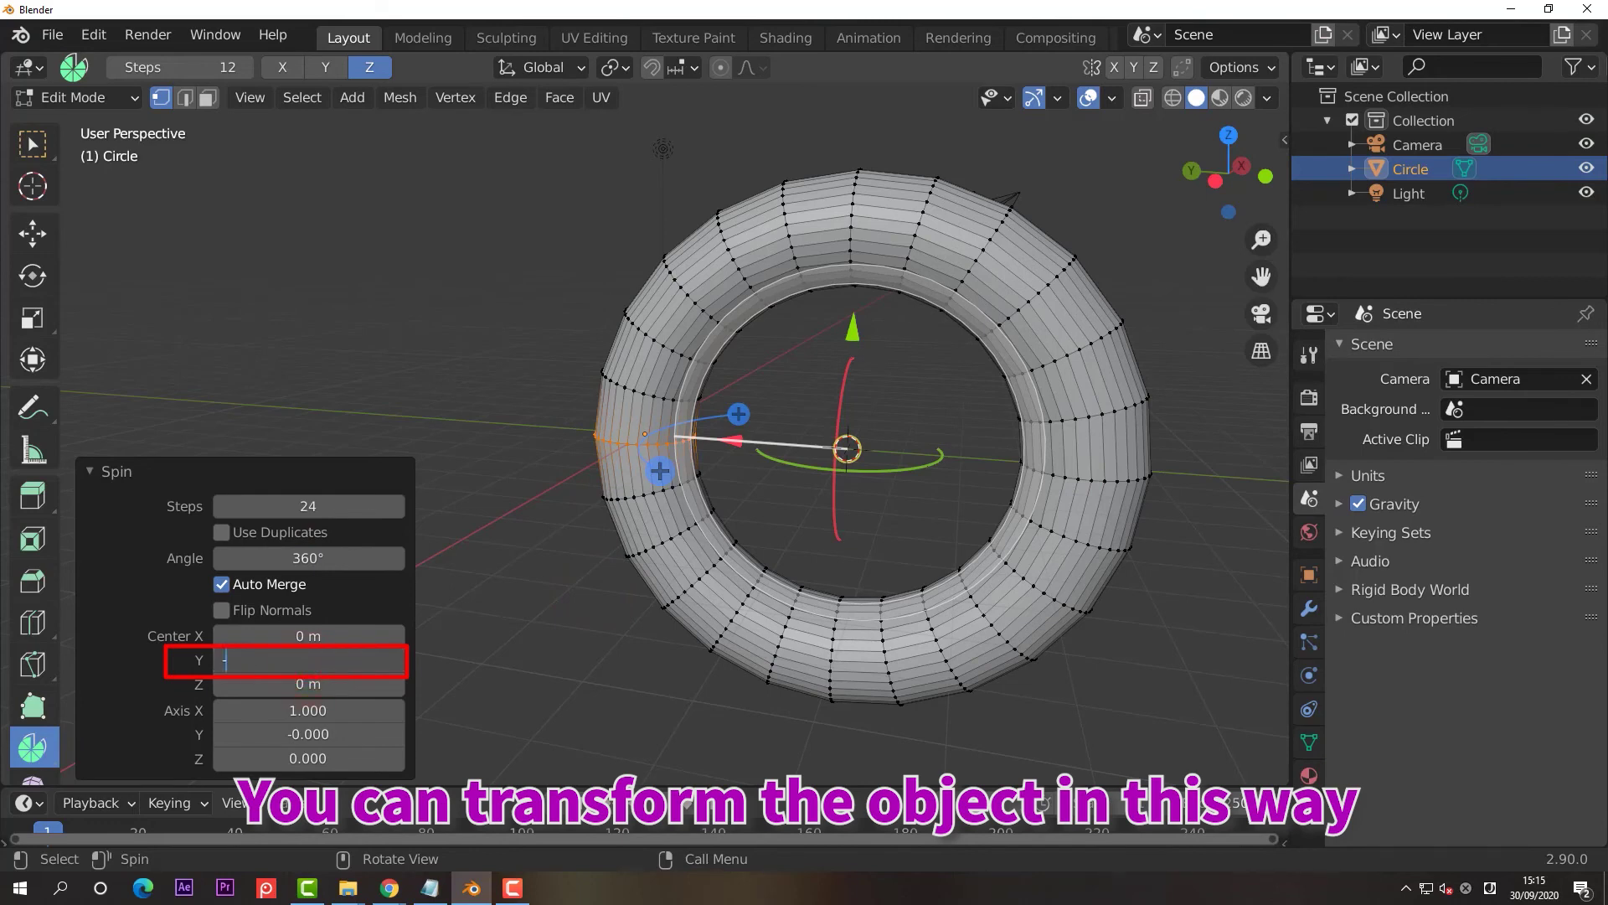
- Set the spin's center Y to -2 m and its axis Y value to 1
text(2)
click(500, 661)
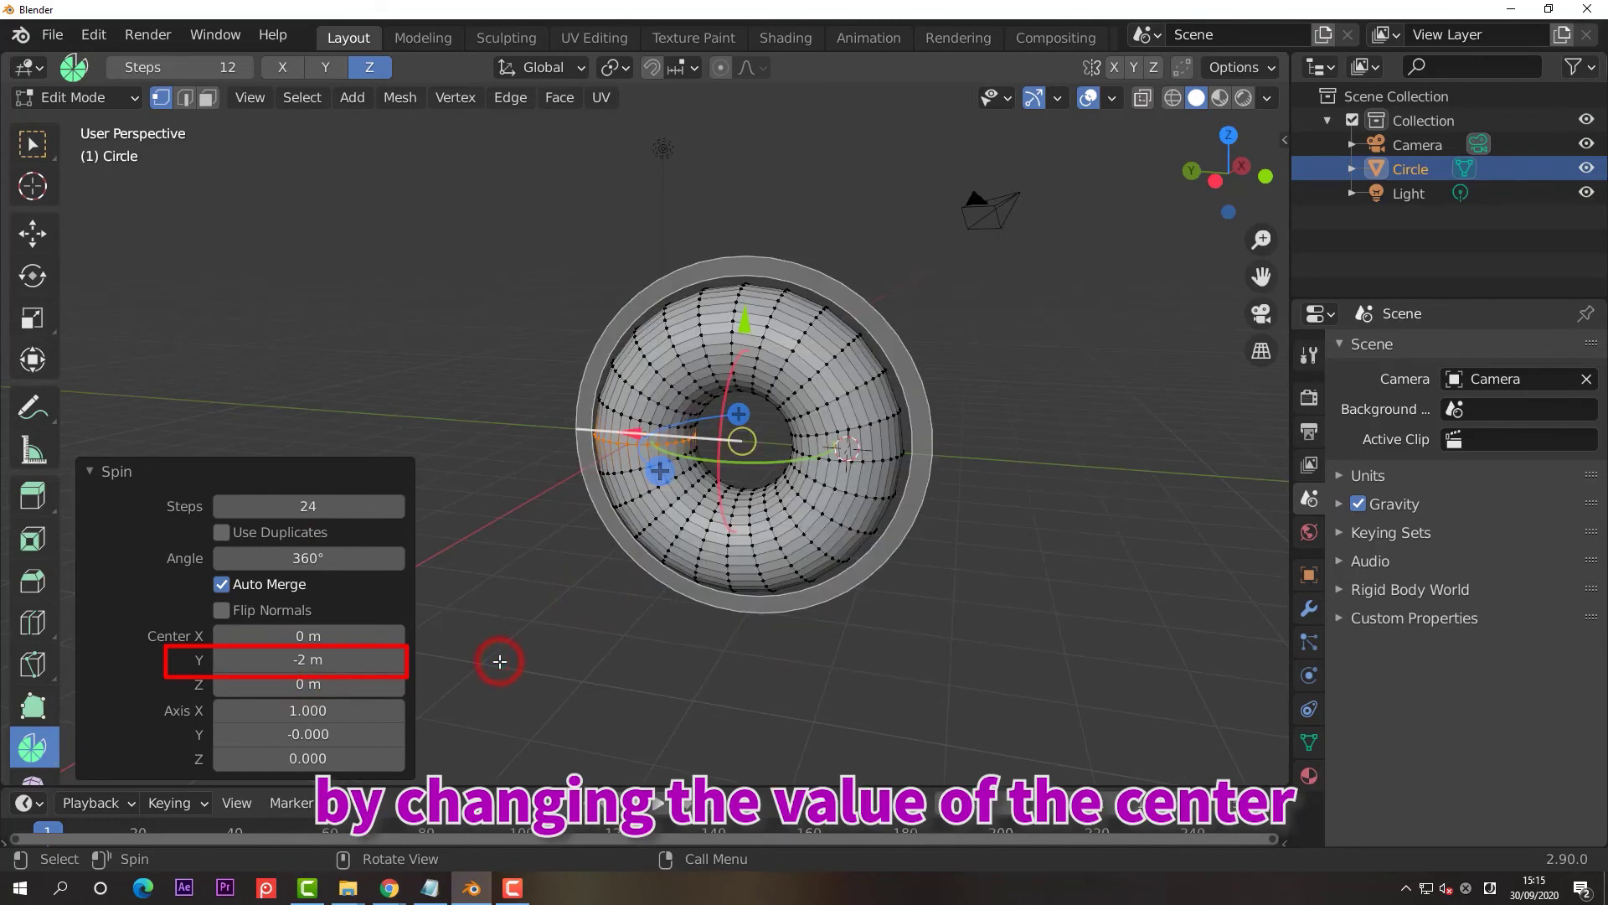
click(343, 739)
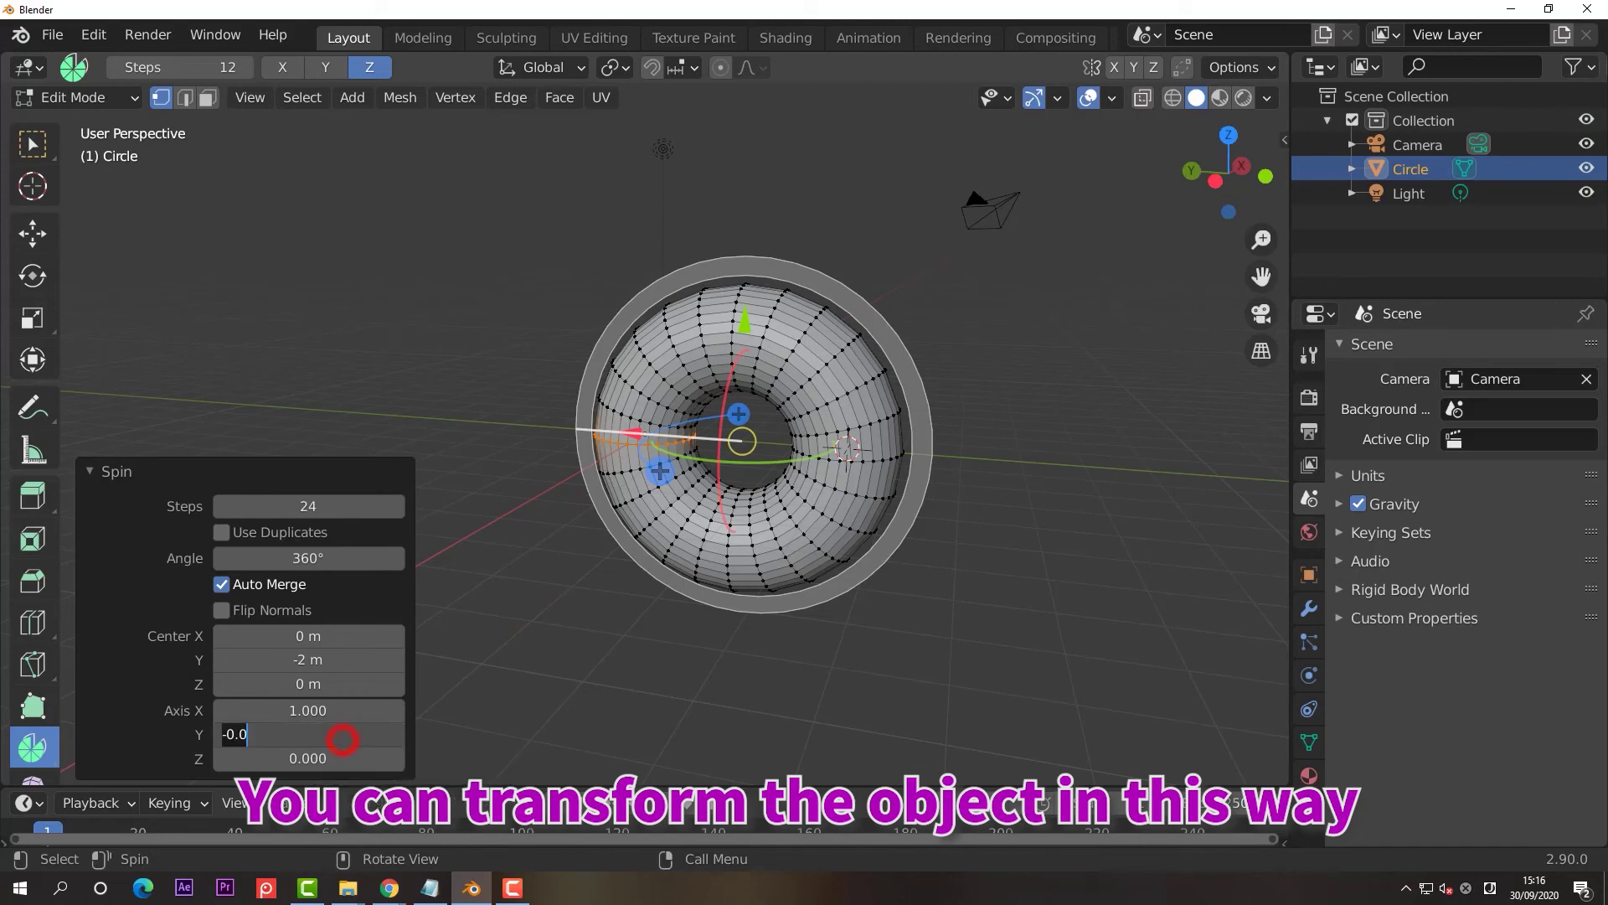
text(1)
click(519, 666)
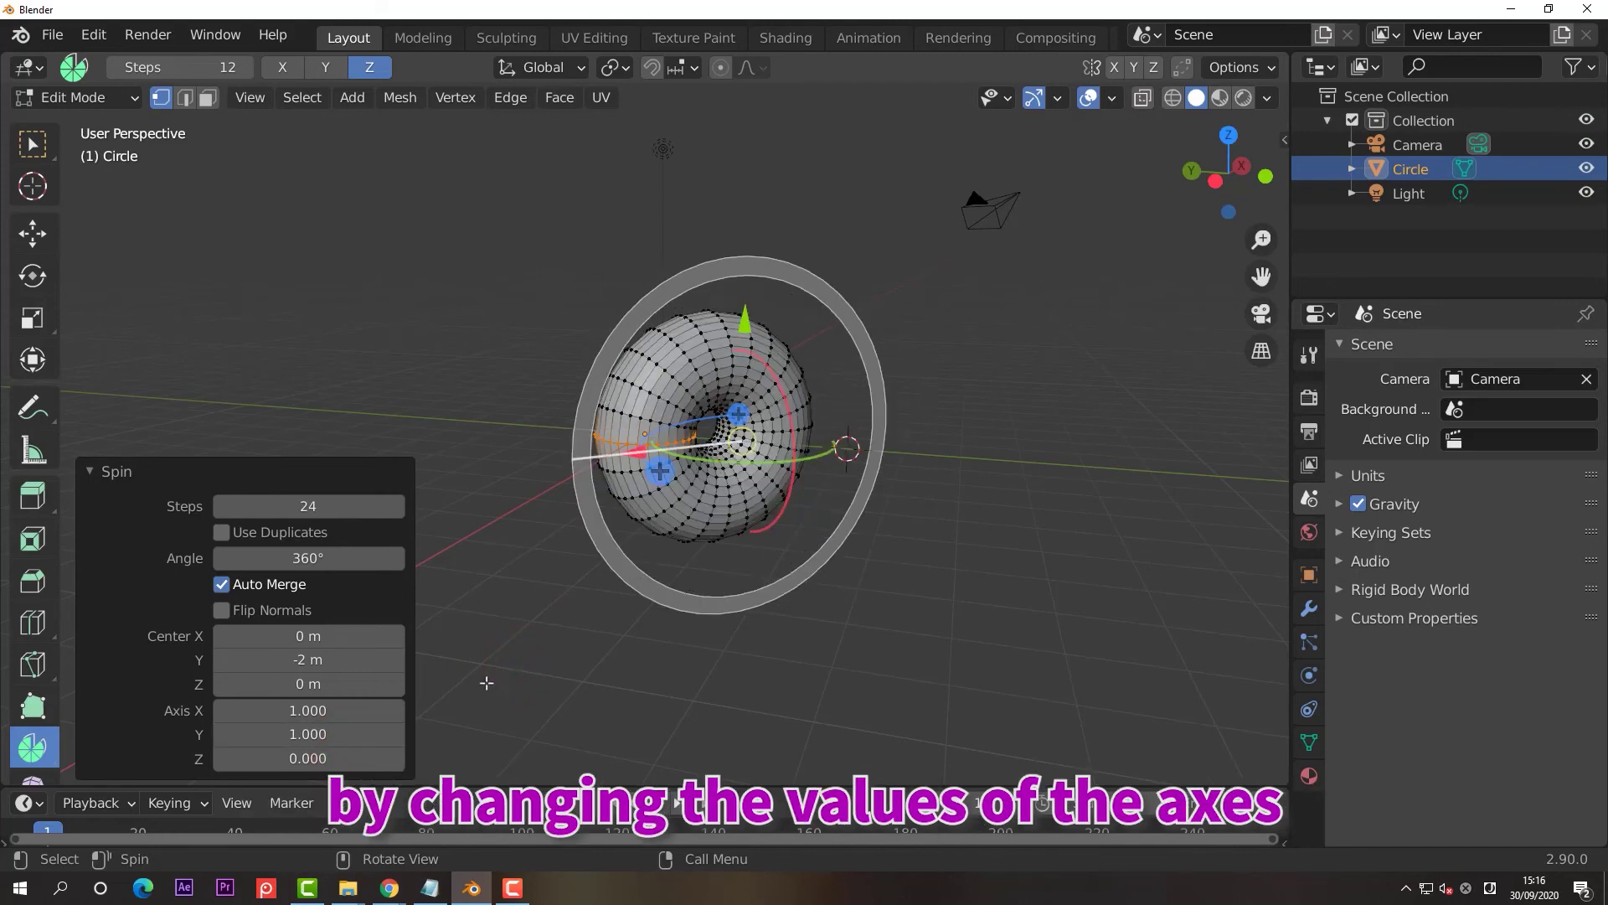
- Return to Object Mode and view the finished ring from another side
key(Tab)
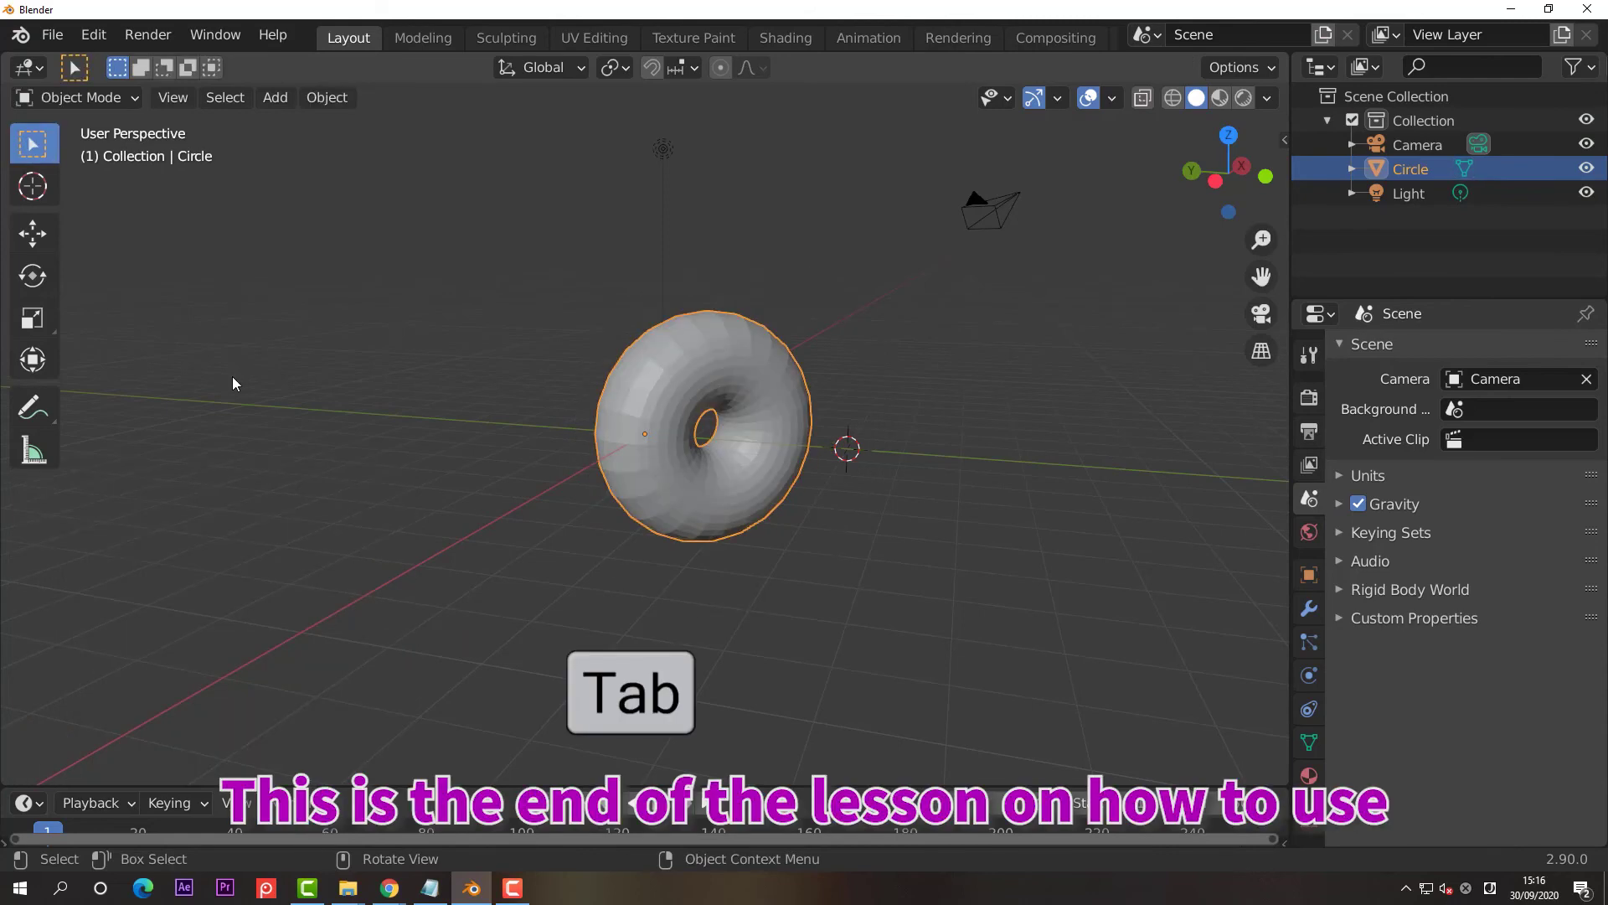
middle_drag(233, 375, 227, 779)
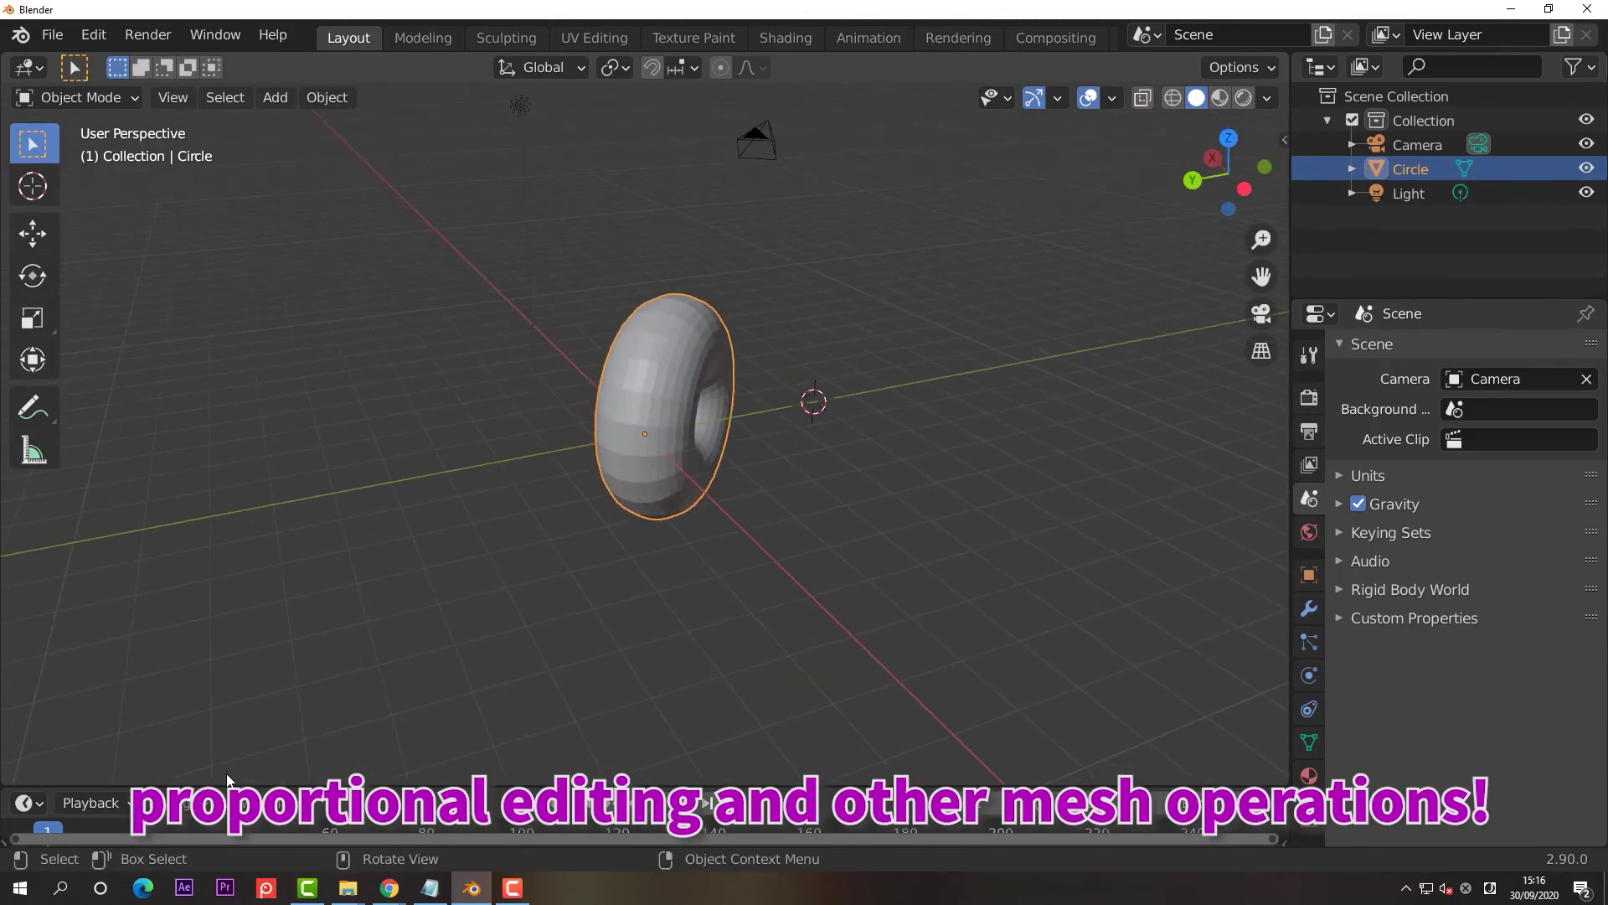